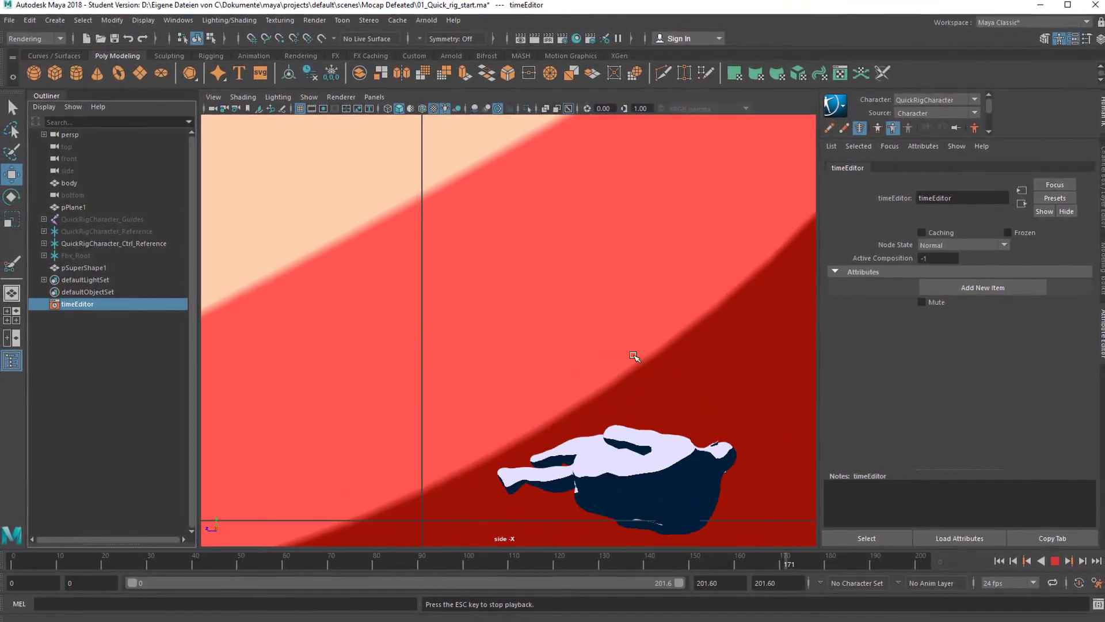
# Leave the side view and maximise the perspective viewport
pyautogui.press('space')
pyautogui.press('space')
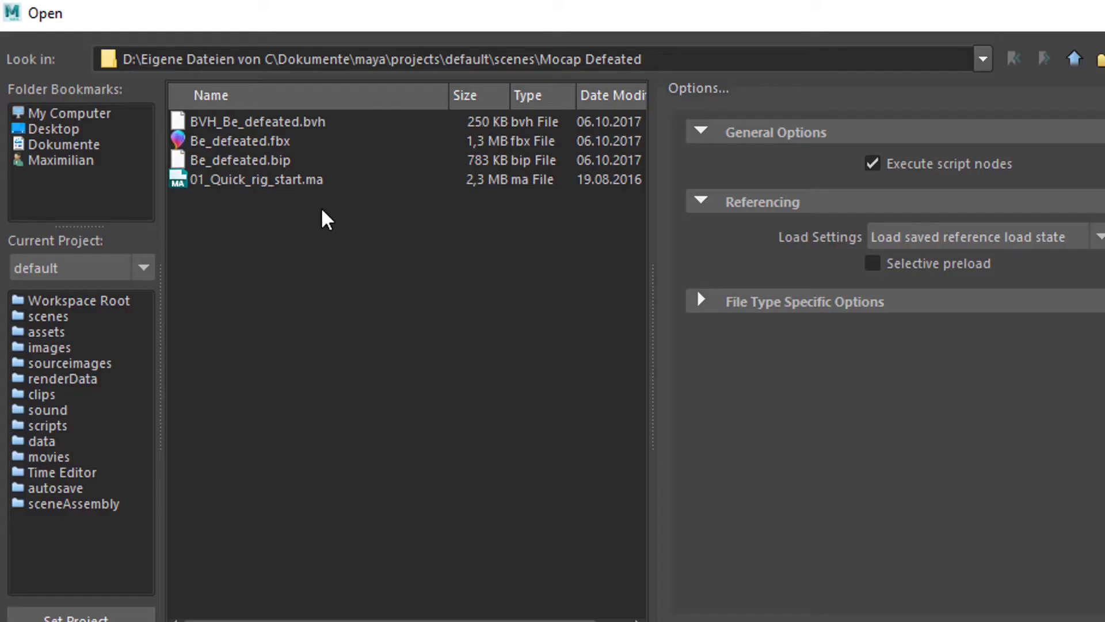
# Open 01_Quick_rig_start.ma without saving the empty untitled scene
pyautogui.click(183, 195)
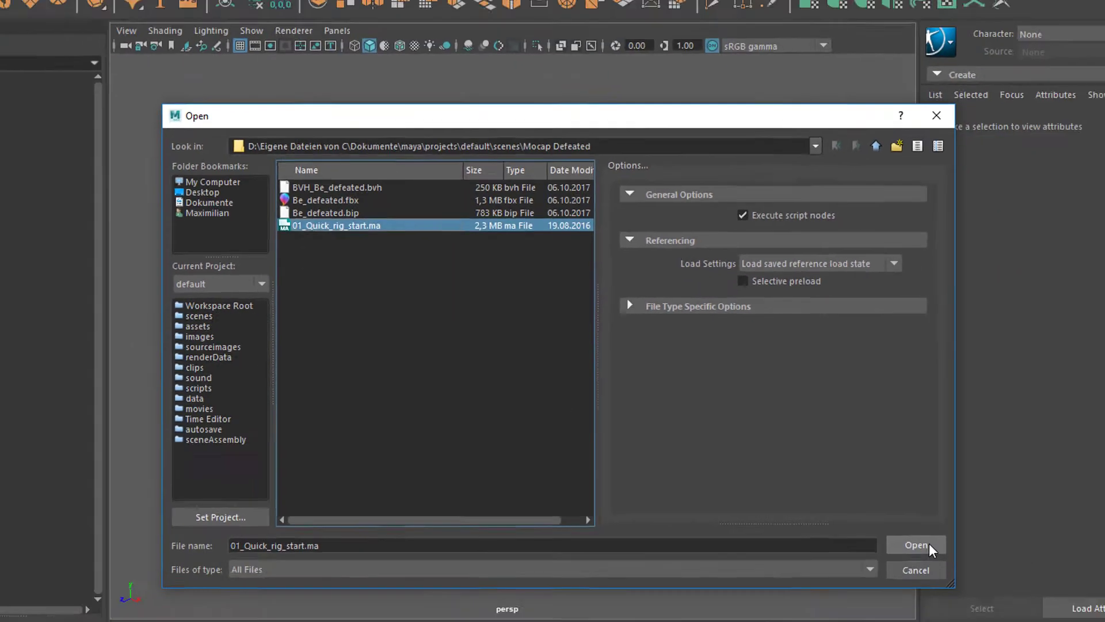
pyautogui.click(918, 546)
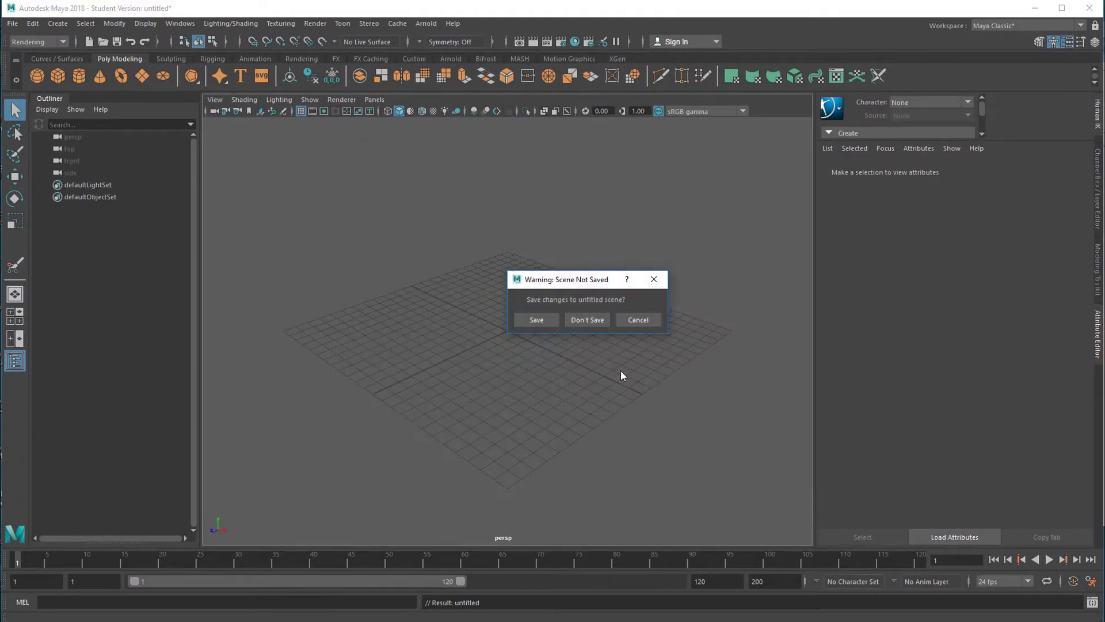
pyautogui.click(589, 319)
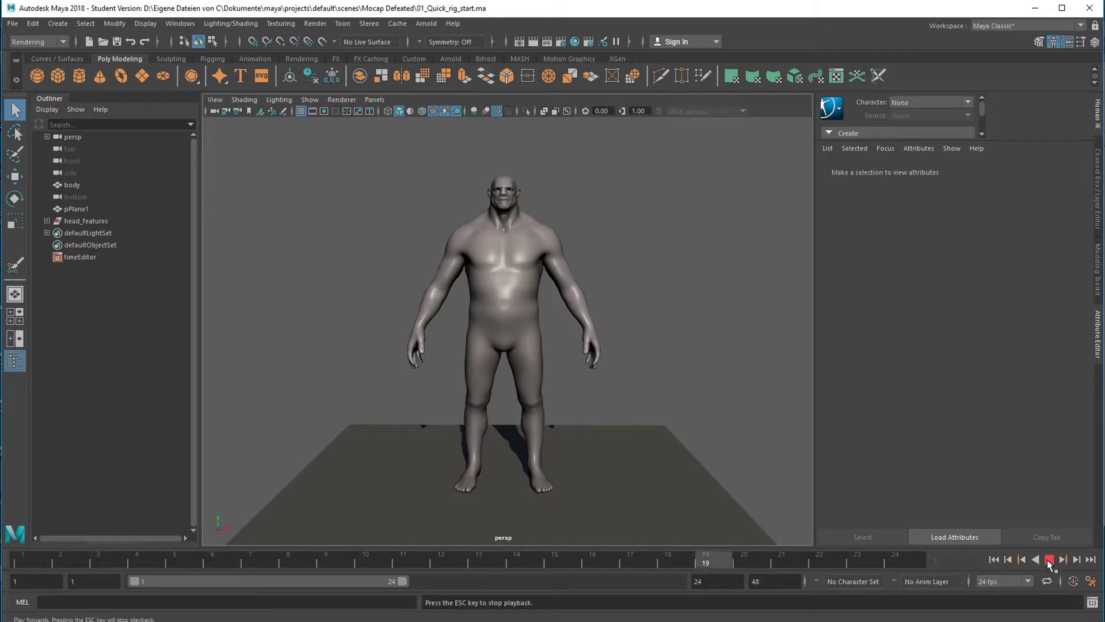
# Stop playback and delete the head_features group, leaving body and pPlane1
pyautogui.click(1049, 560)
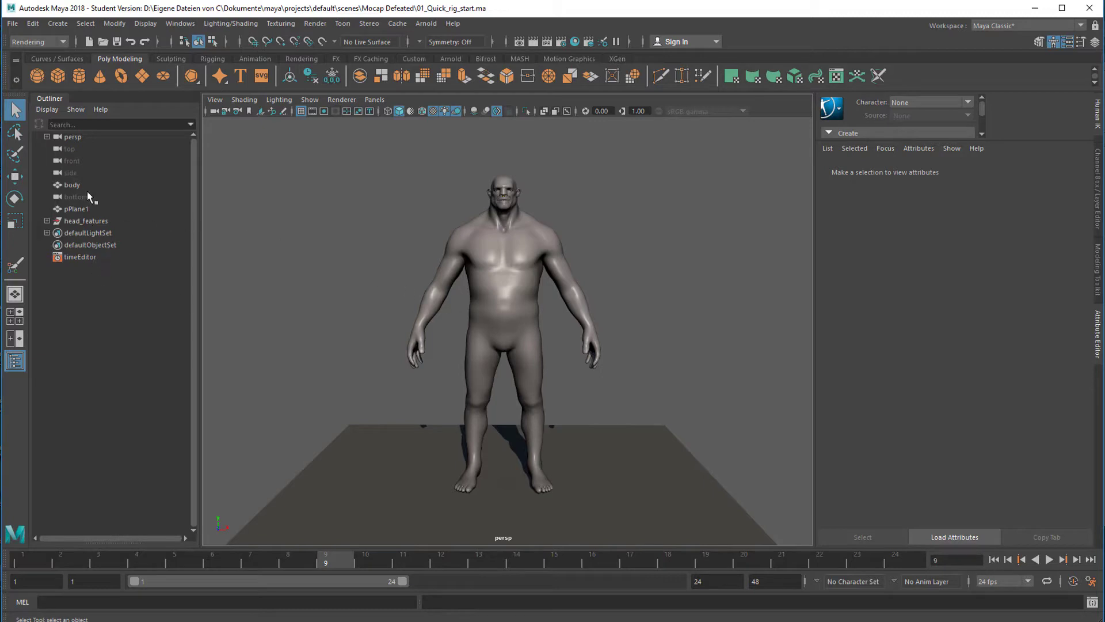
pyautogui.click(72, 185)
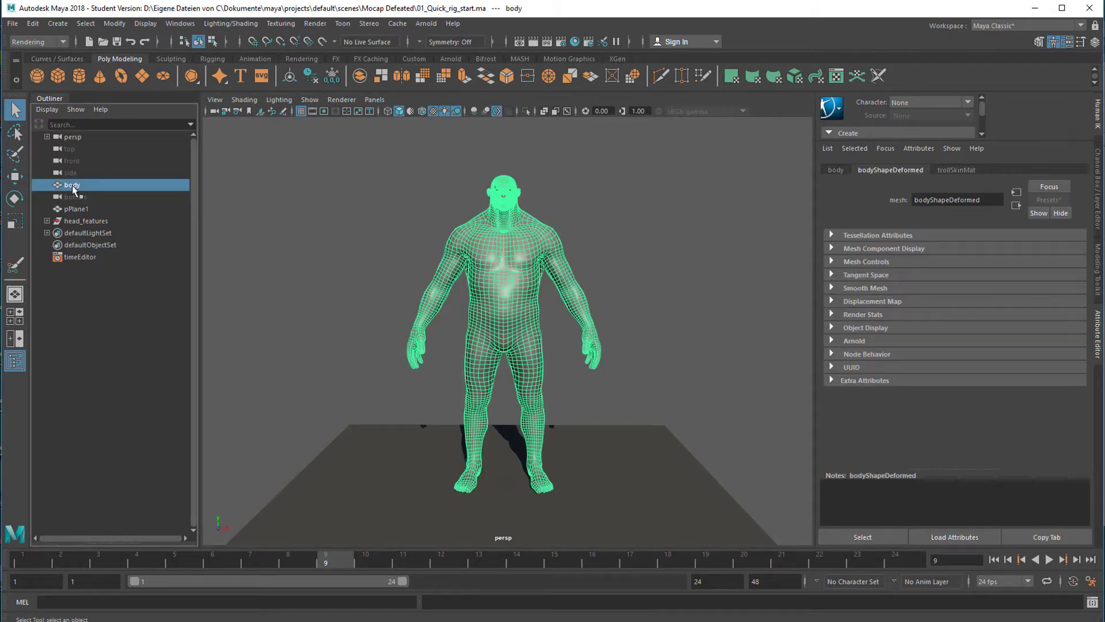
pyautogui.click(81, 209)
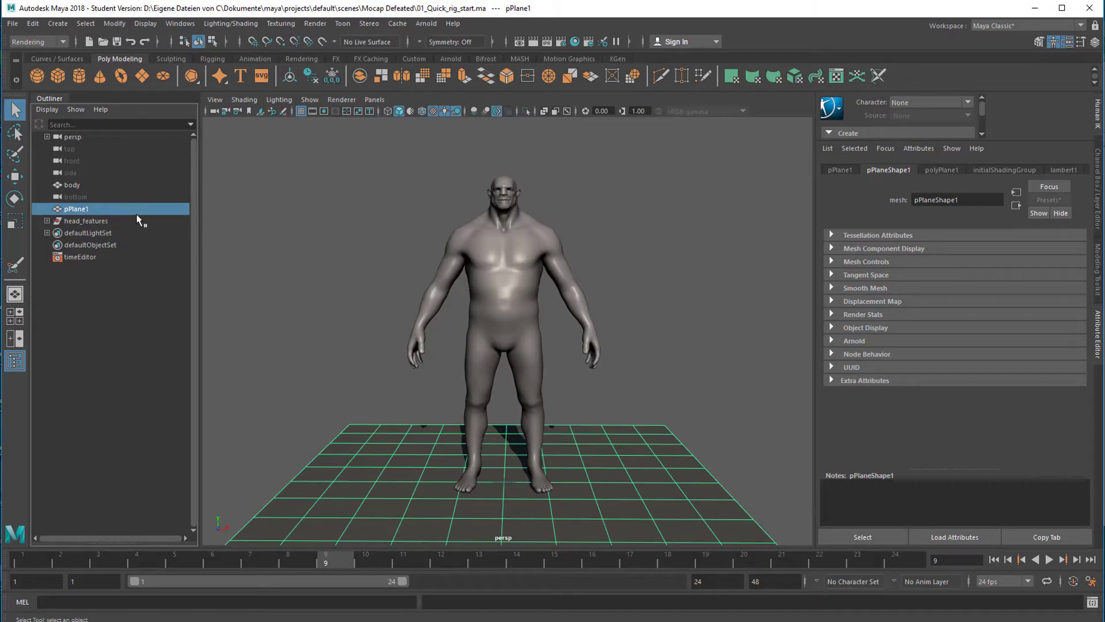
pyautogui.click(105, 224)
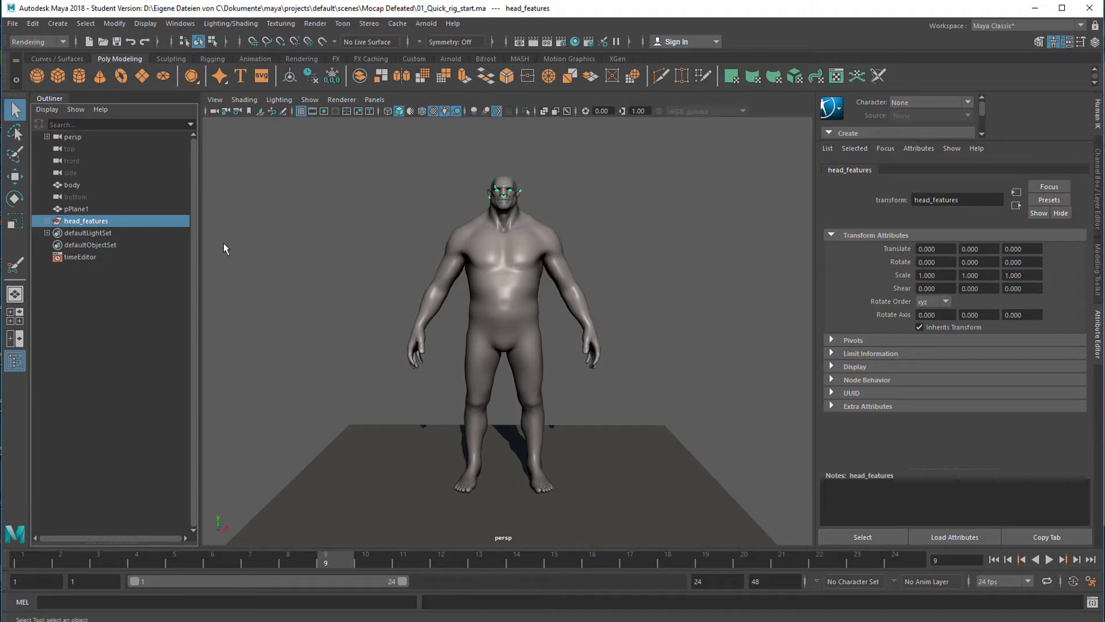
pyautogui.press('Delete')
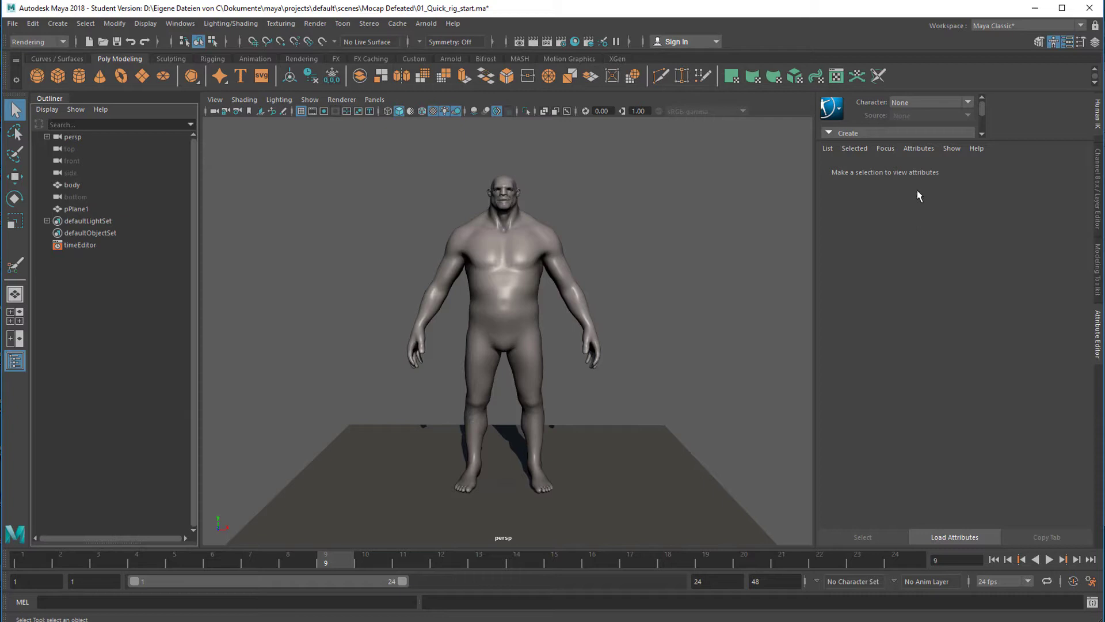
# Auto-rig the body mesh with Skeleton > Quick Rig from the Rigging menu set
pyautogui.click(507, 317)
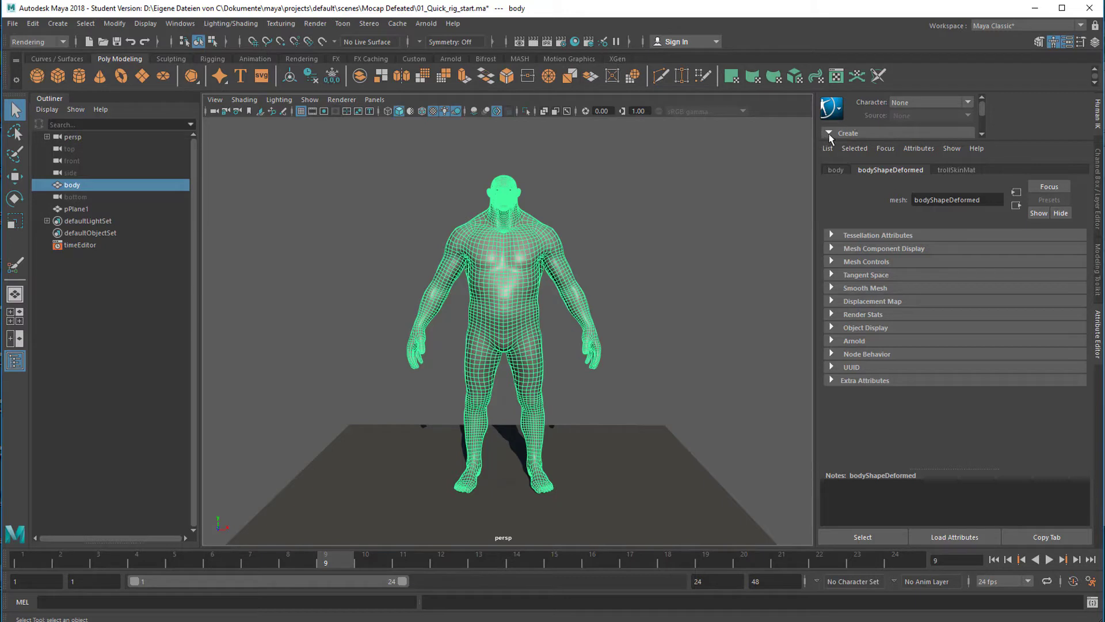
pyautogui.click(60, 40)
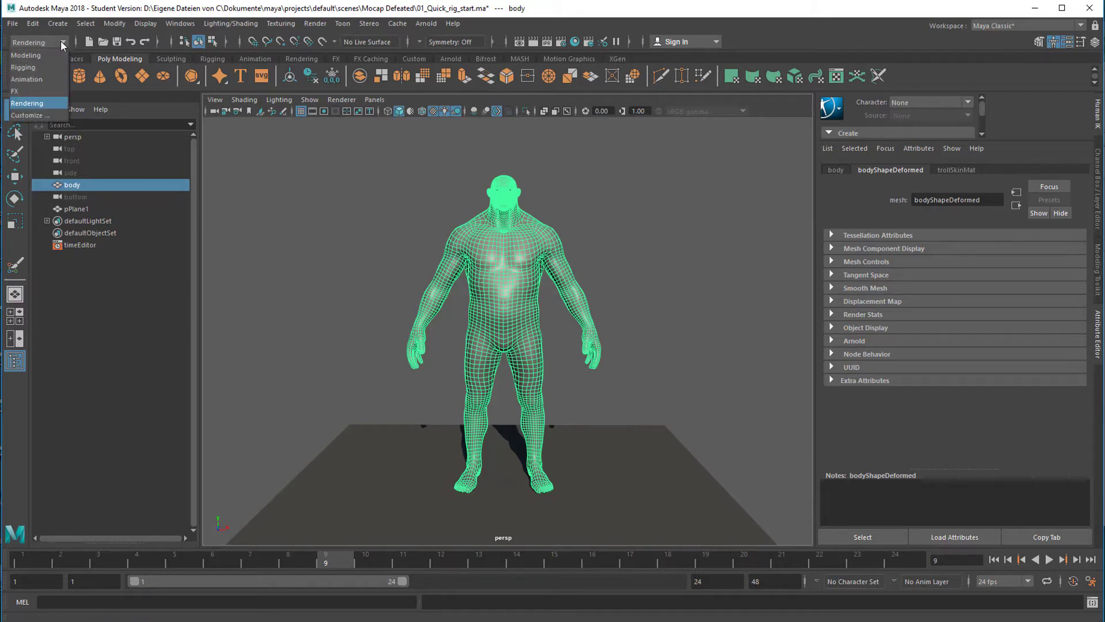
pyautogui.click(35, 68)
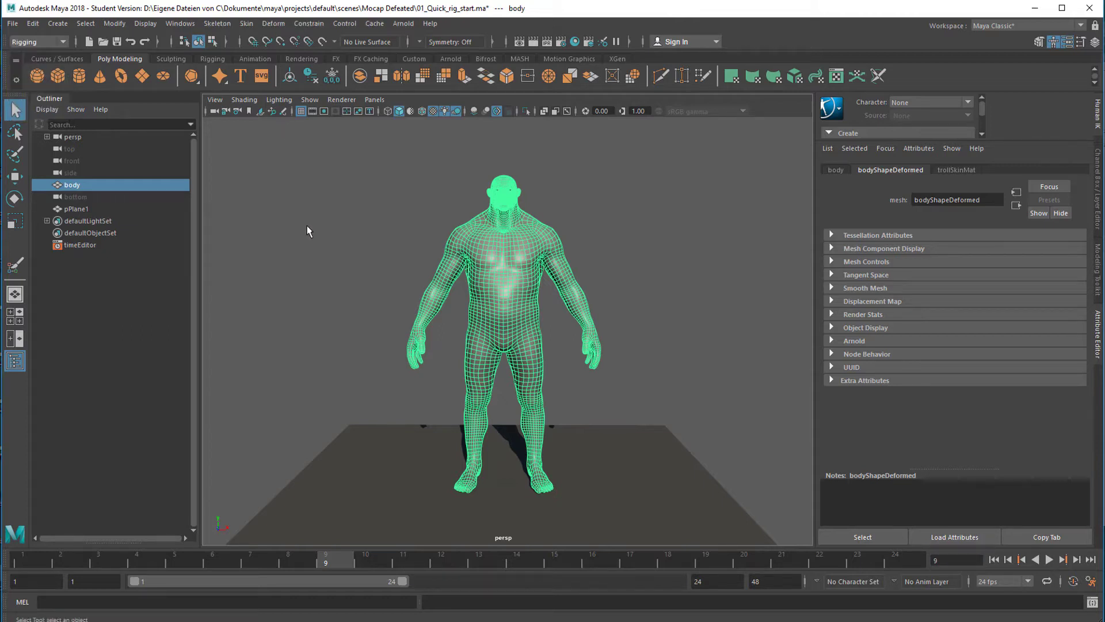
pyautogui.click(224, 27)
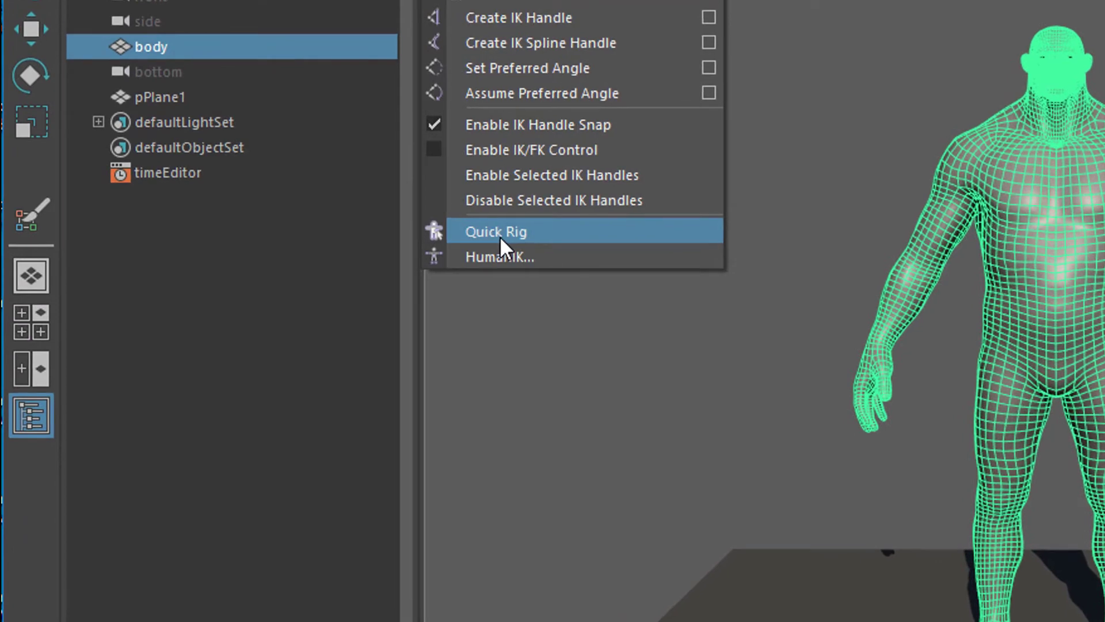
pyautogui.click(499, 233)
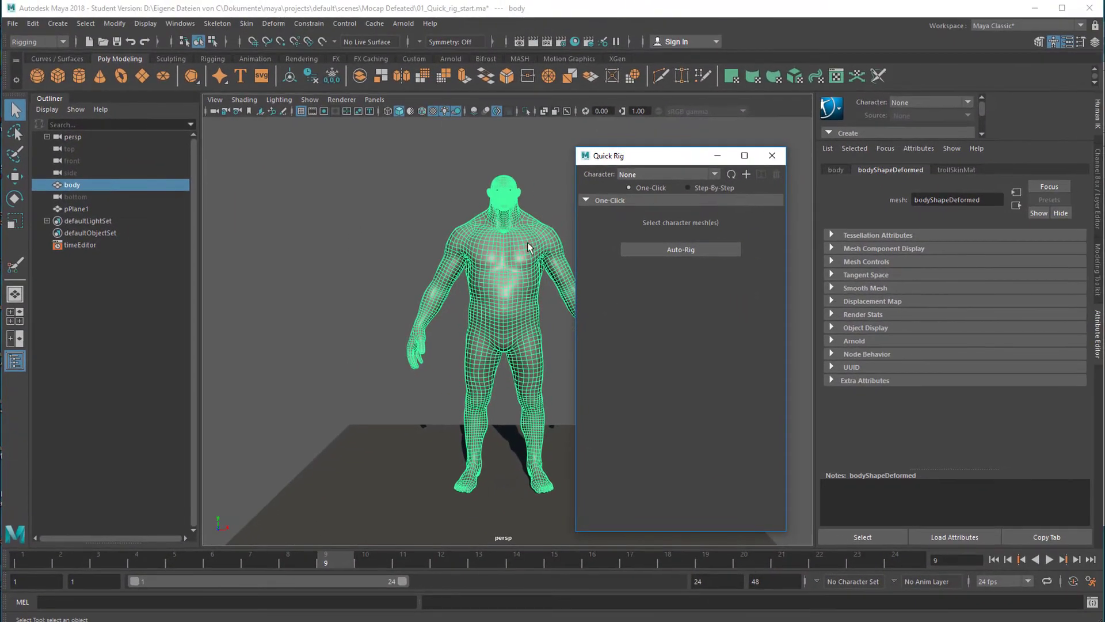
pyautogui.click(703, 252)
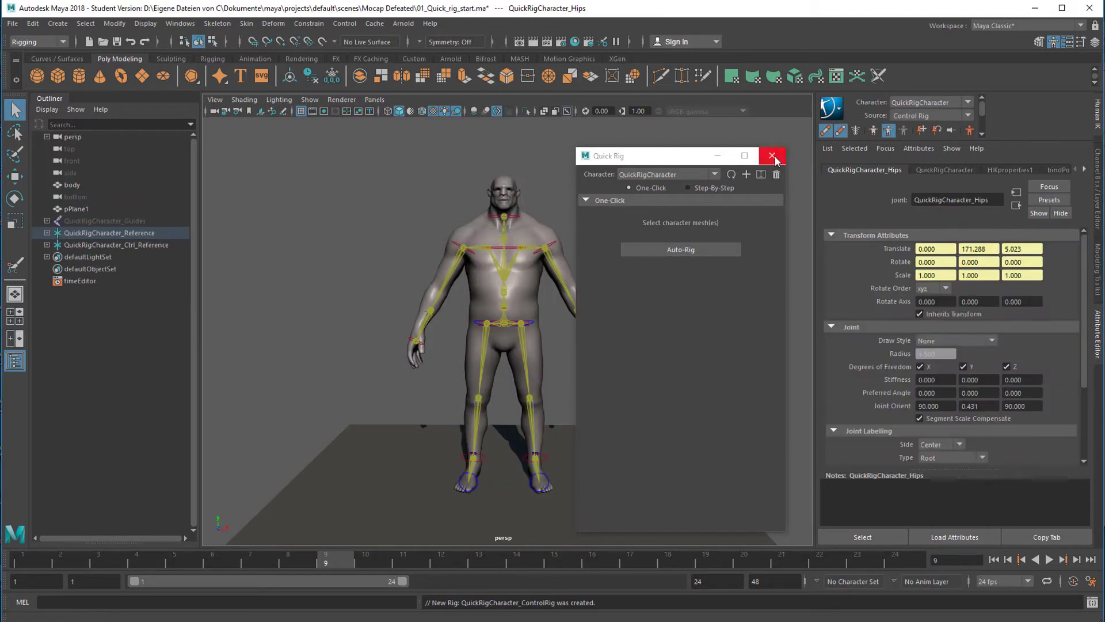
pyautogui.click(772, 156)
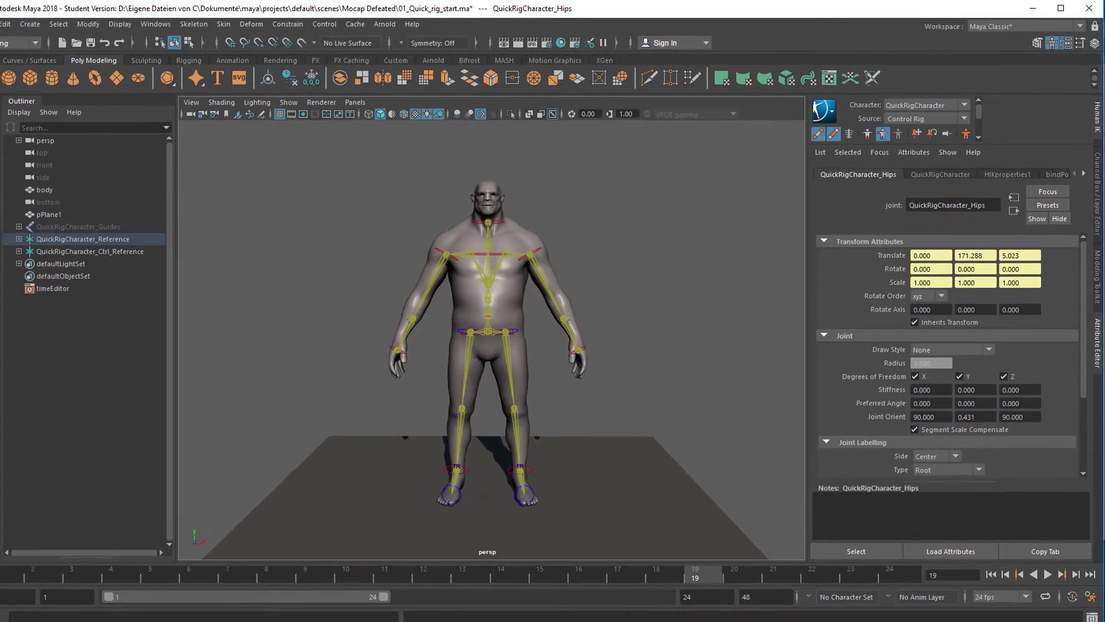
# Import the Be_defeated.fbx mocap file through File > Import
pyautogui.click(10, 23)
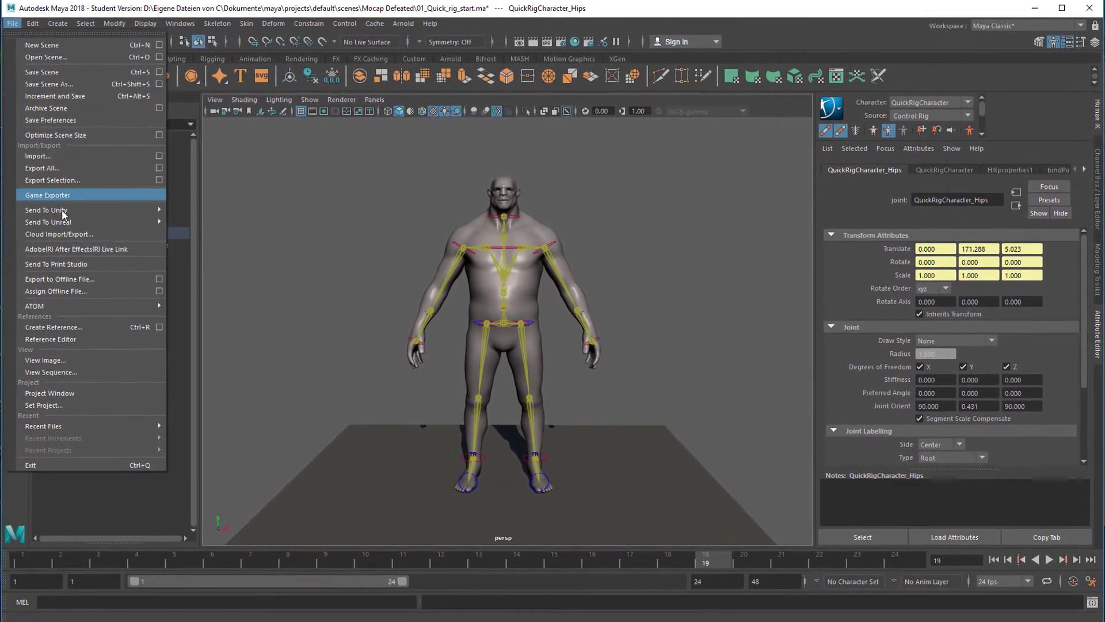
pyautogui.click(75, 158)
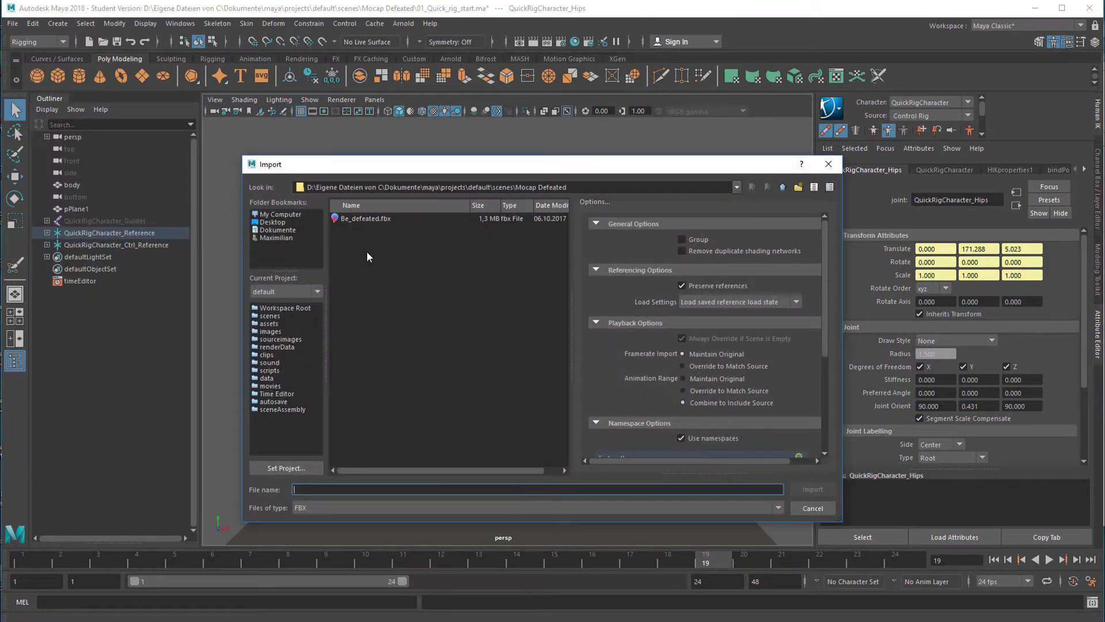
pyautogui.click(340, 219)
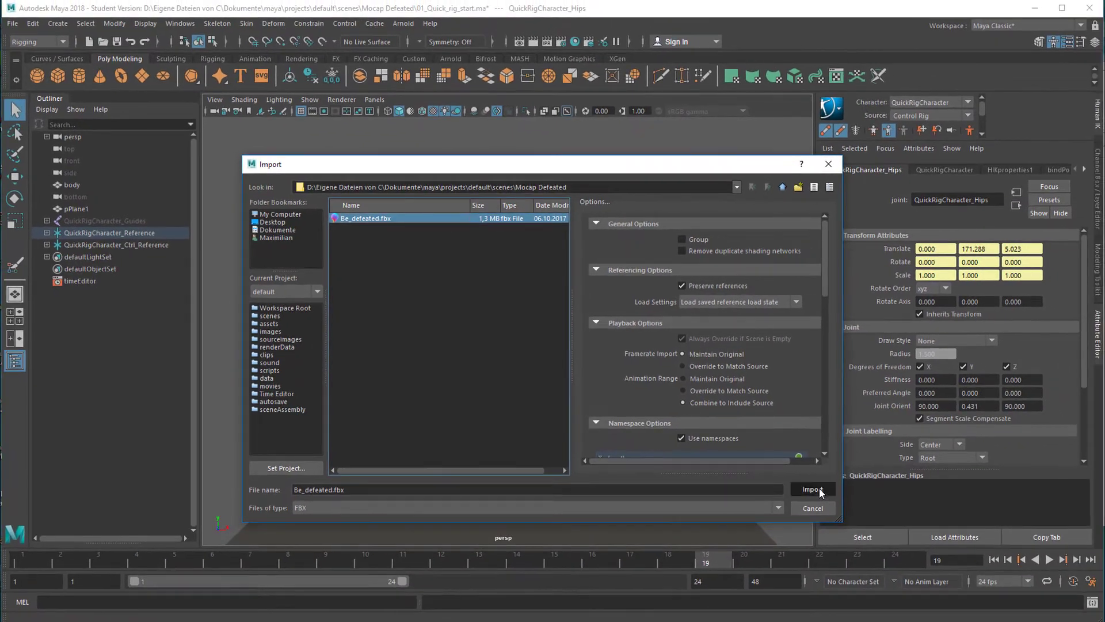
pyautogui.click(857, 513)
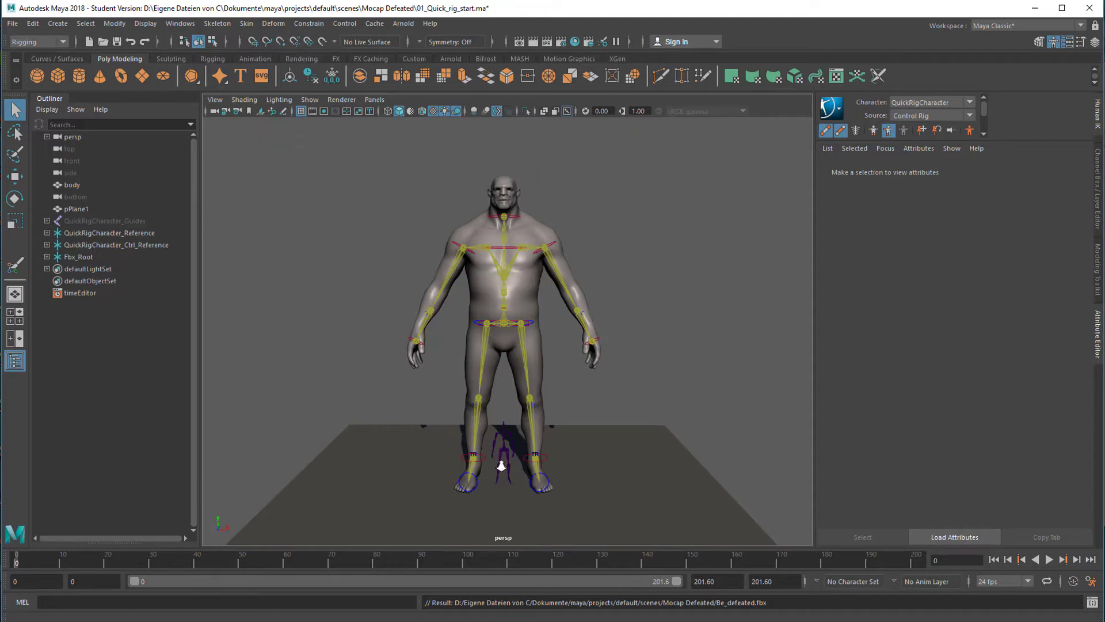
pyautogui.scroll(5, 502, 466)
pyautogui.scroll(4, 654, 439)
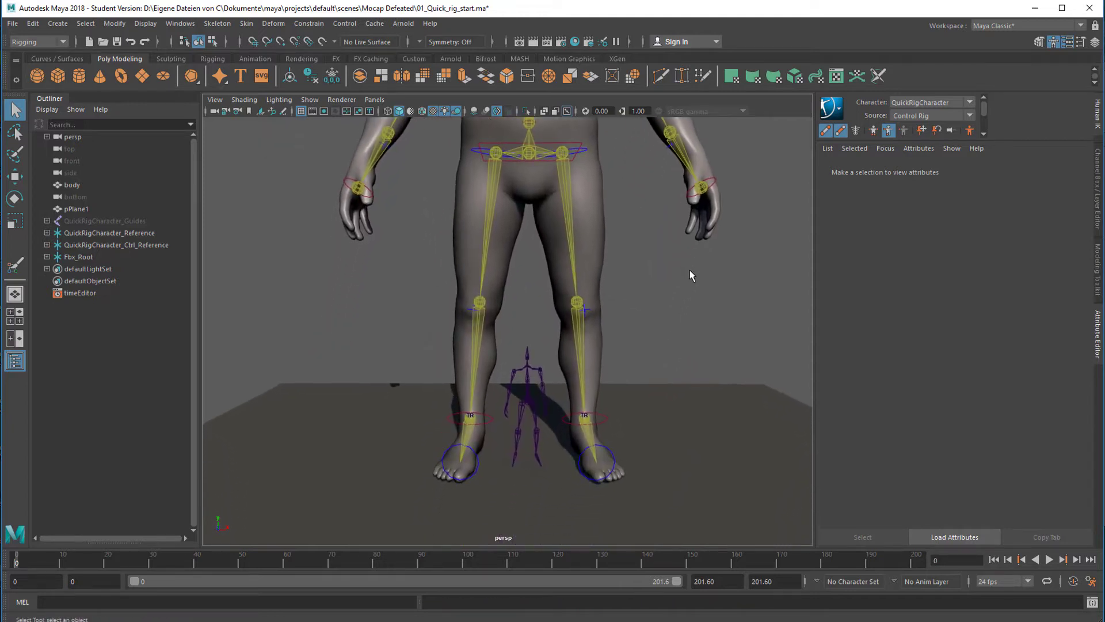
pyautogui.keyDown('alt'); pyautogui.moveTo(690, 271); pyautogui.dragTo(644, 403); pyautogui.keyUp('alt')
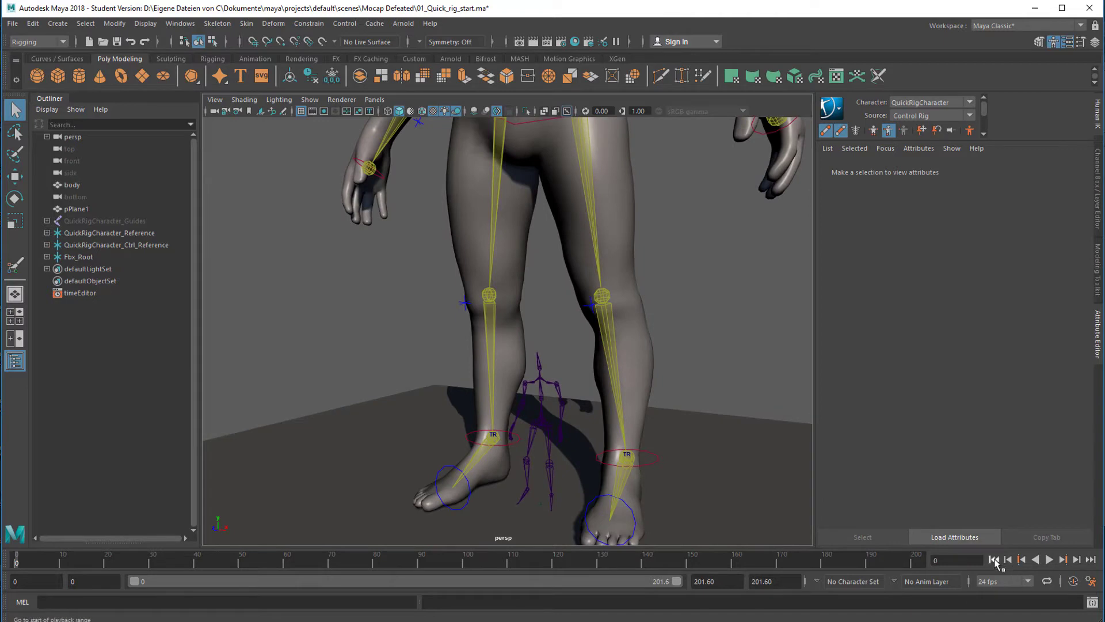
pyautogui.click(1048, 561)
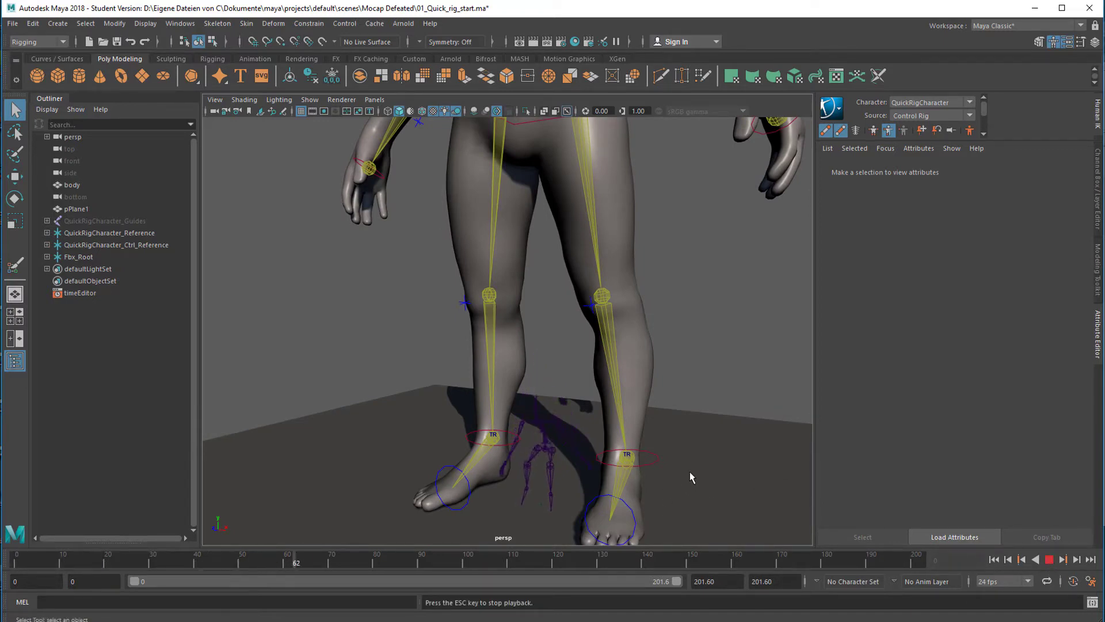
pyautogui.click(1049, 559)
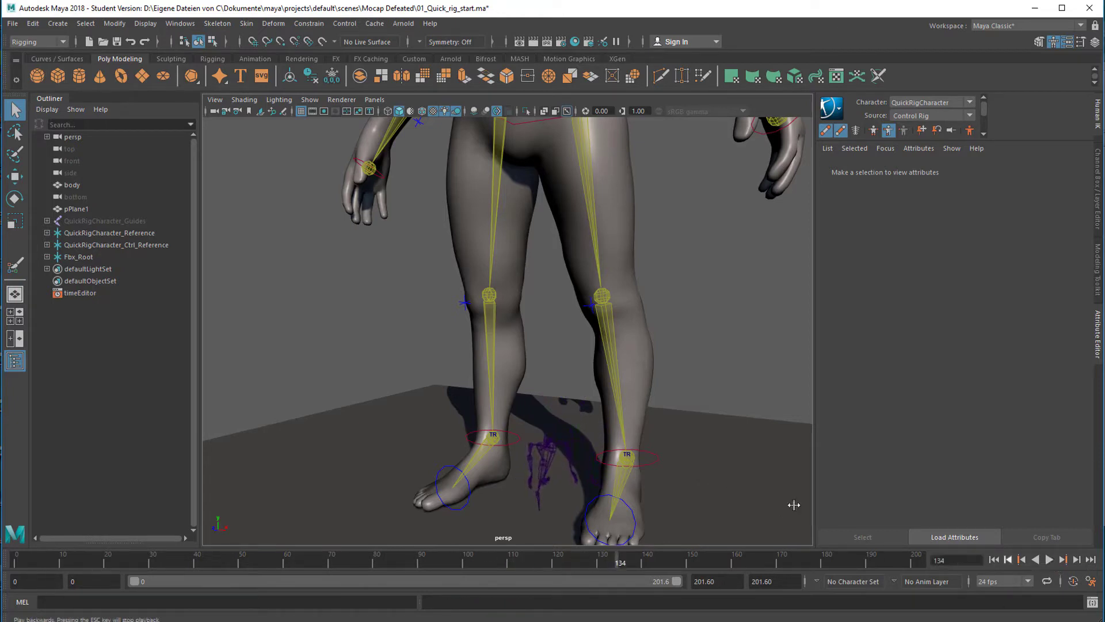
pyautogui.click(991, 559)
pyautogui.scroll(-5, 702, 412)
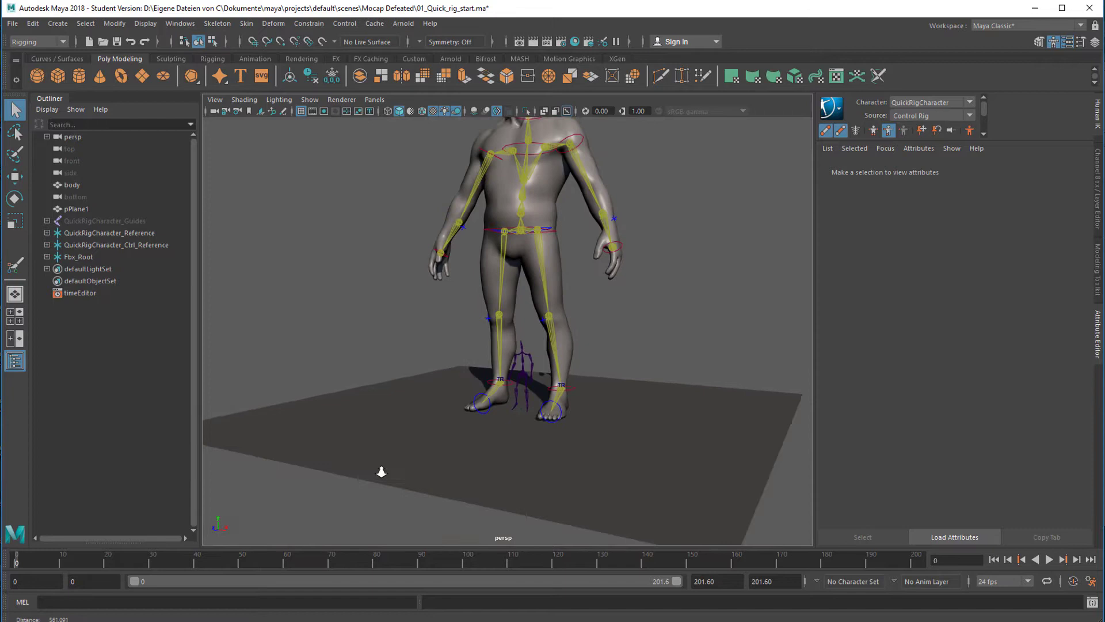
pyautogui.keyDown('alt'); pyautogui.moveTo(516, 362); pyautogui.dragTo(562, 450, button='right'); pyautogui.keyUp('alt')
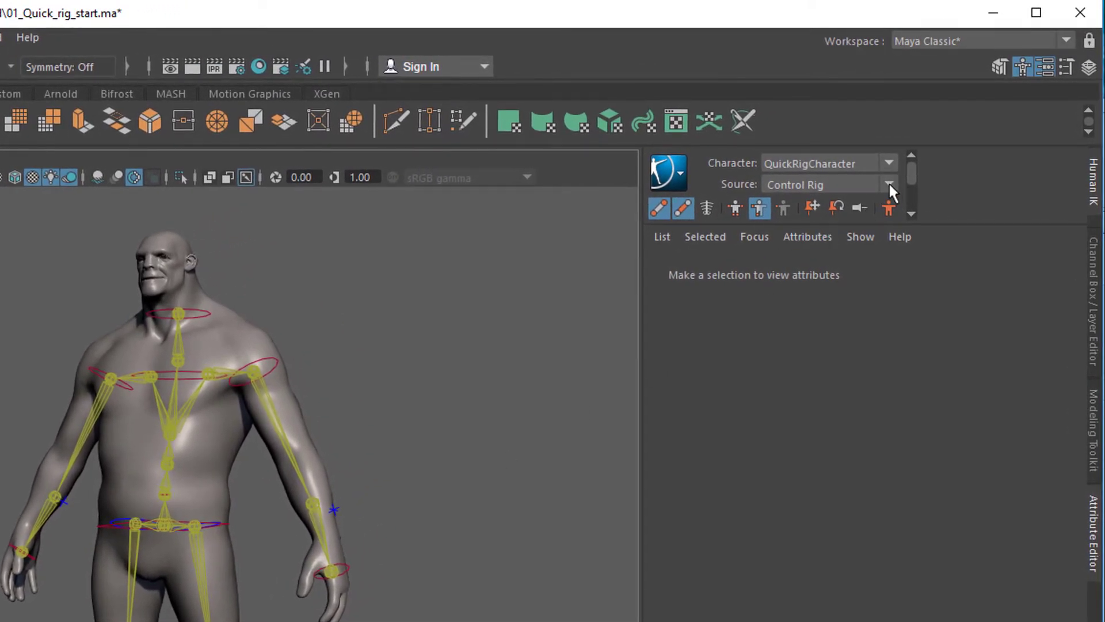
# Drive the character rig from the mocap character and play it to check the retargeting
pyautogui.click(889, 184)
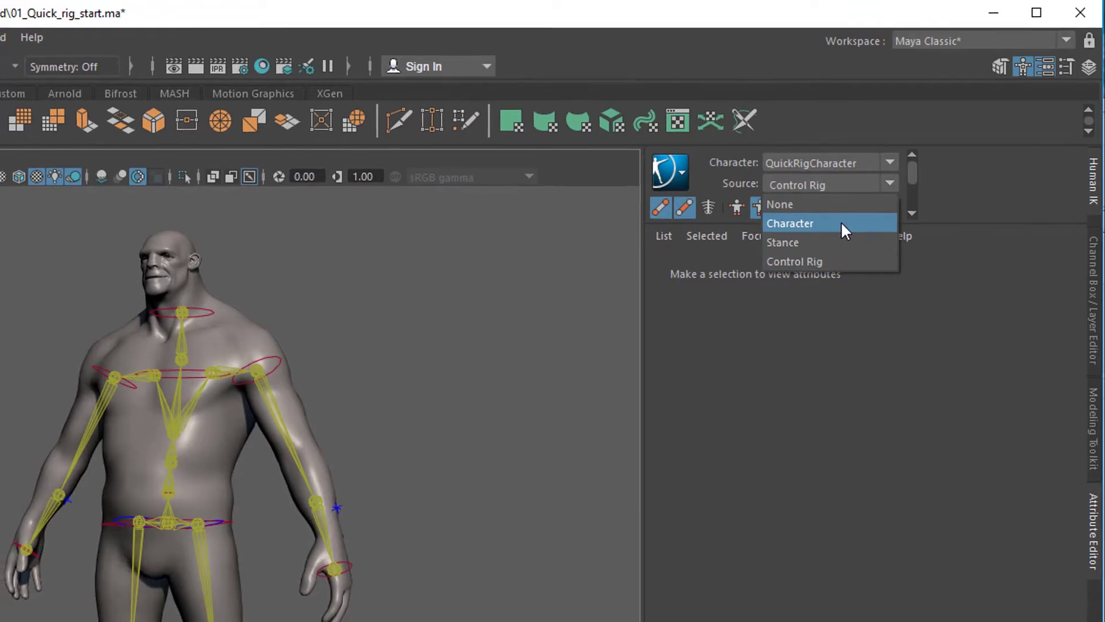
pyautogui.click(840, 224)
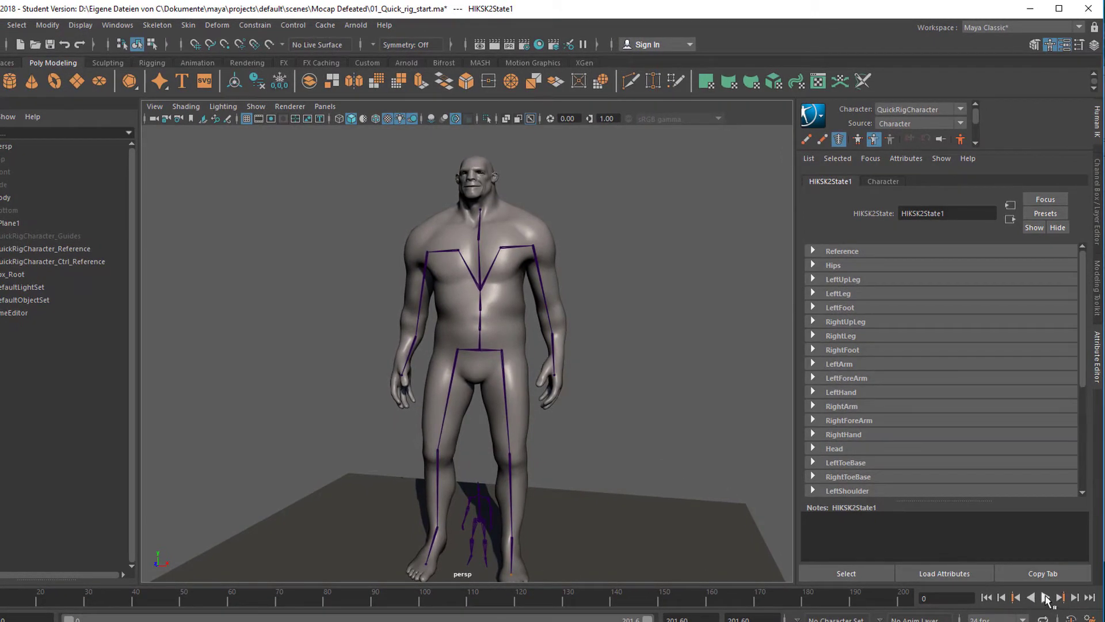
pyautogui.click(1045, 598)
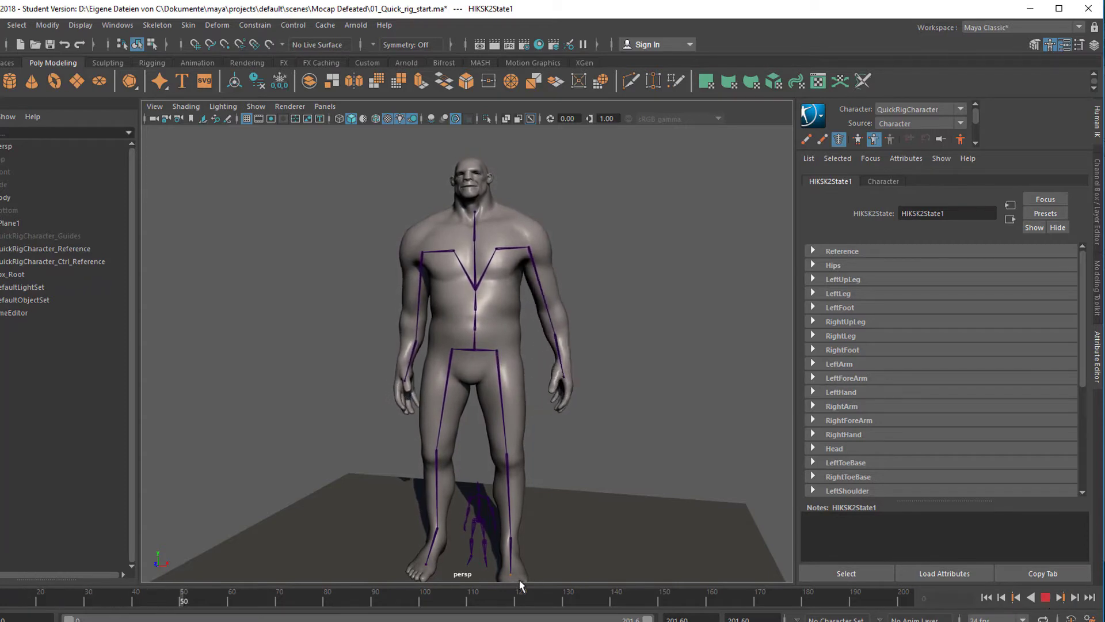
pyautogui.click(1046, 598)
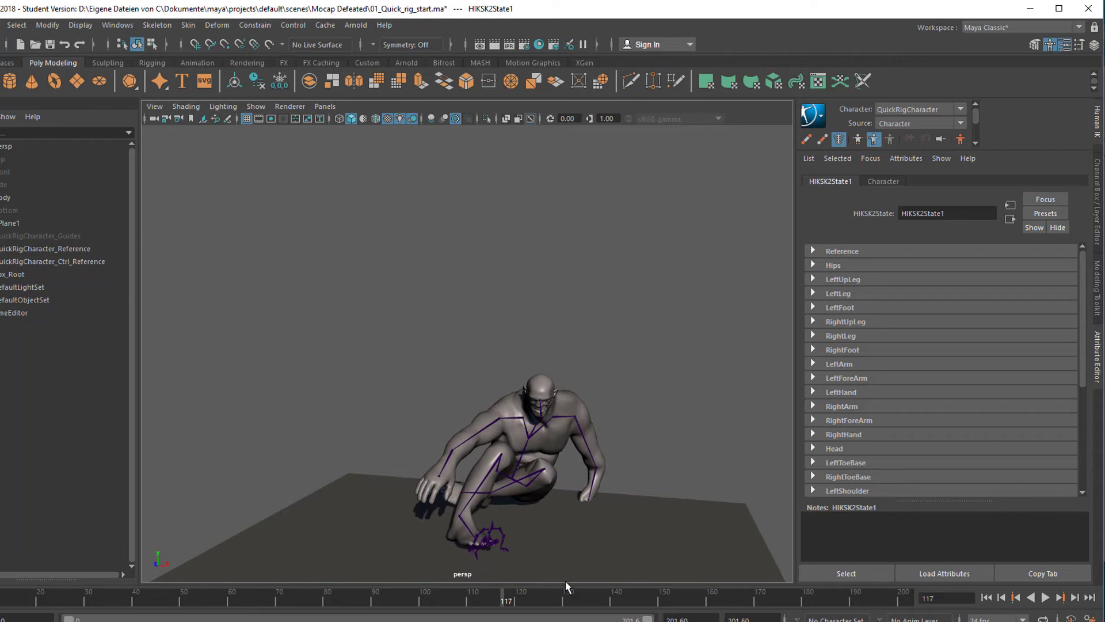
# Rewind to frame 0 and select the small mocap skeleton
pyautogui.click(994, 599)
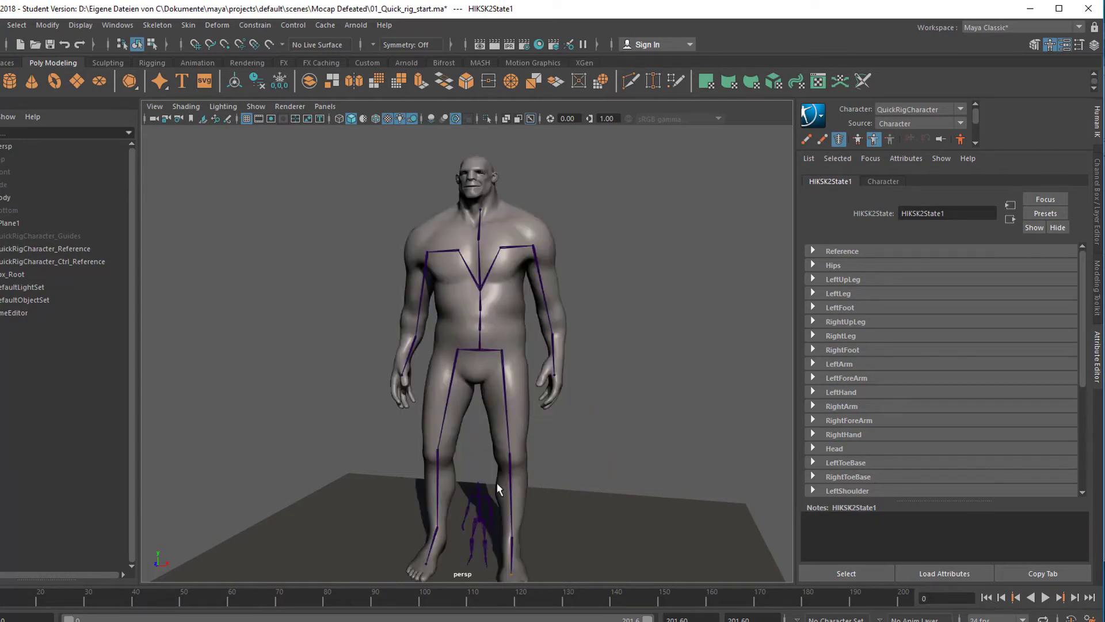
pyautogui.click(483, 521)
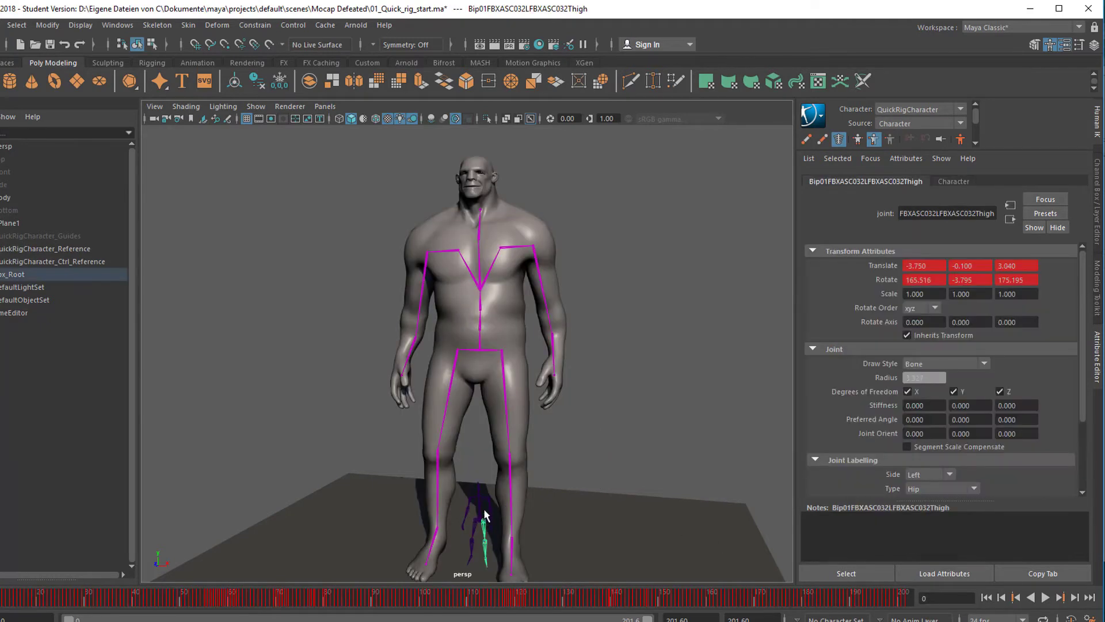
pyautogui.click(485, 514)
pyautogui.click(649, 448)
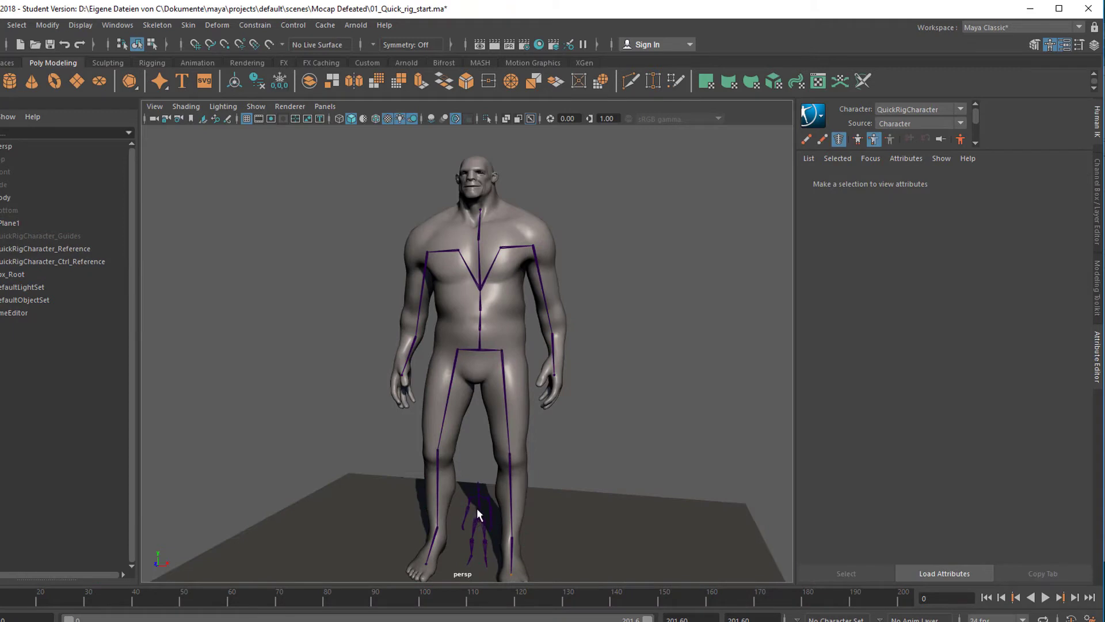
pyautogui.click(477, 512)
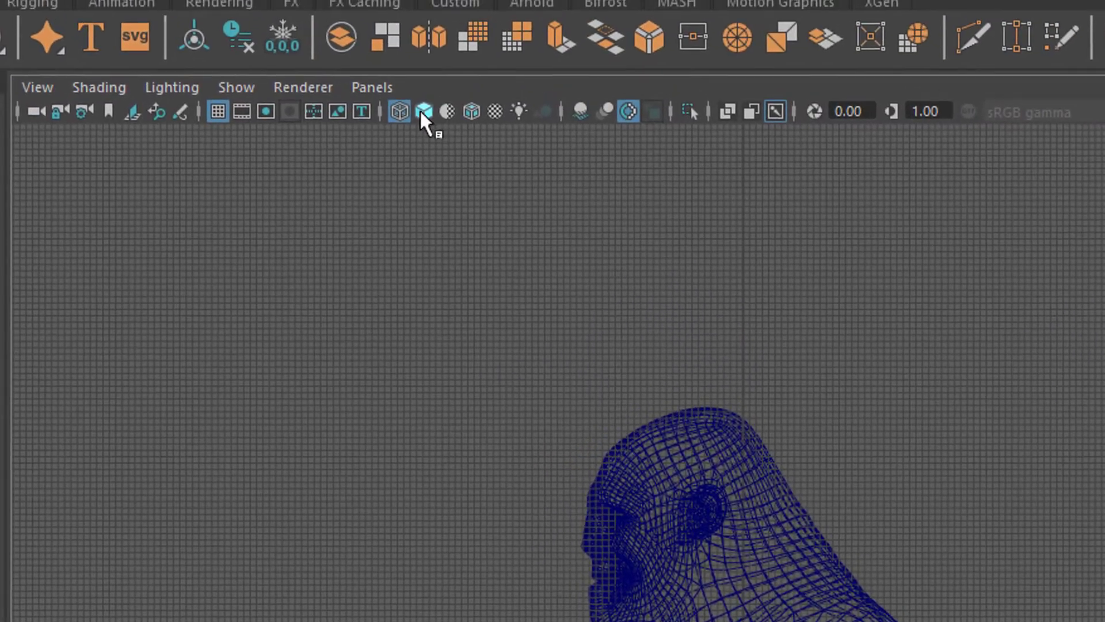
# Smooth-shade the character and frame the body and skeleton
pyautogui.click(402, 69)
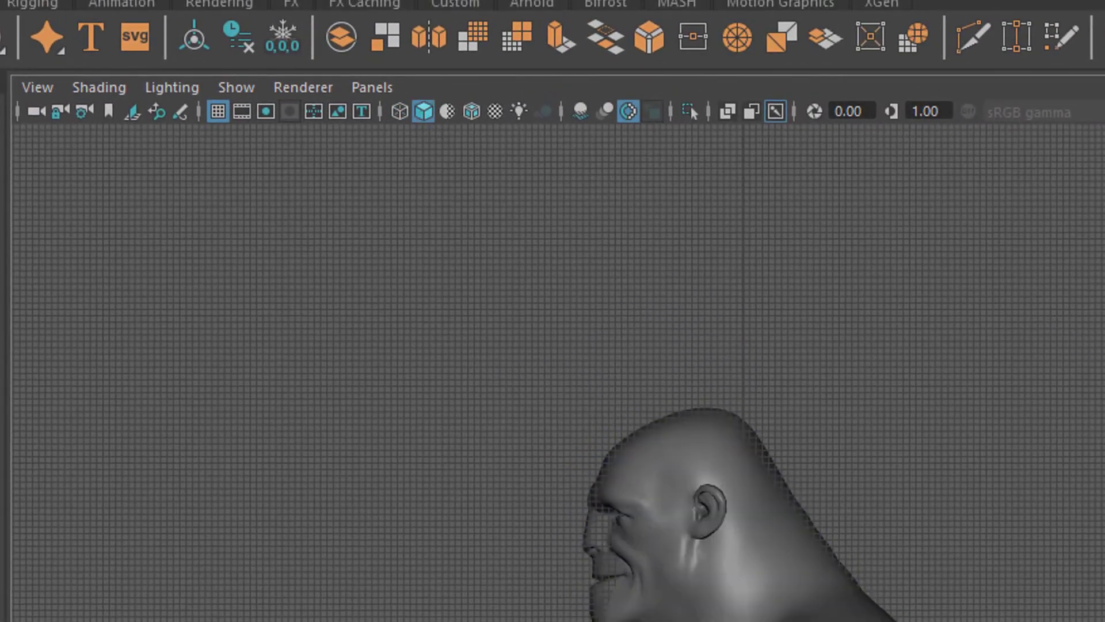
pyautogui.keyDown('alt'); pyautogui.moveTo(600, 604); pyautogui.dragTo(599, 368, button='middle'); pyautogui.keyUp('alt')
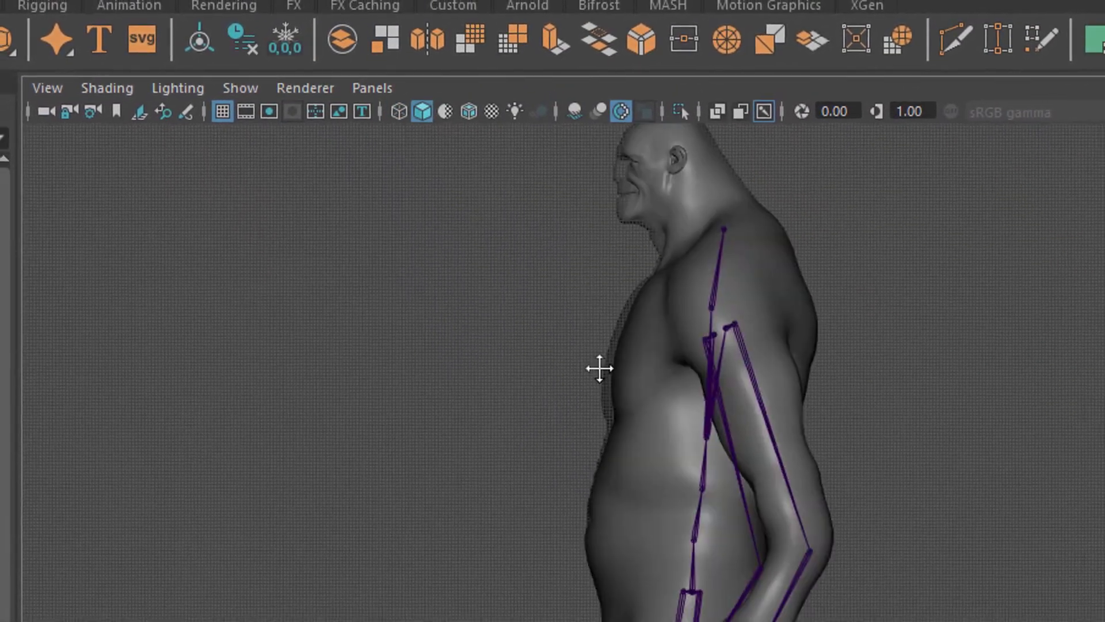
pyautogui.scroll(-3, 599, 369)
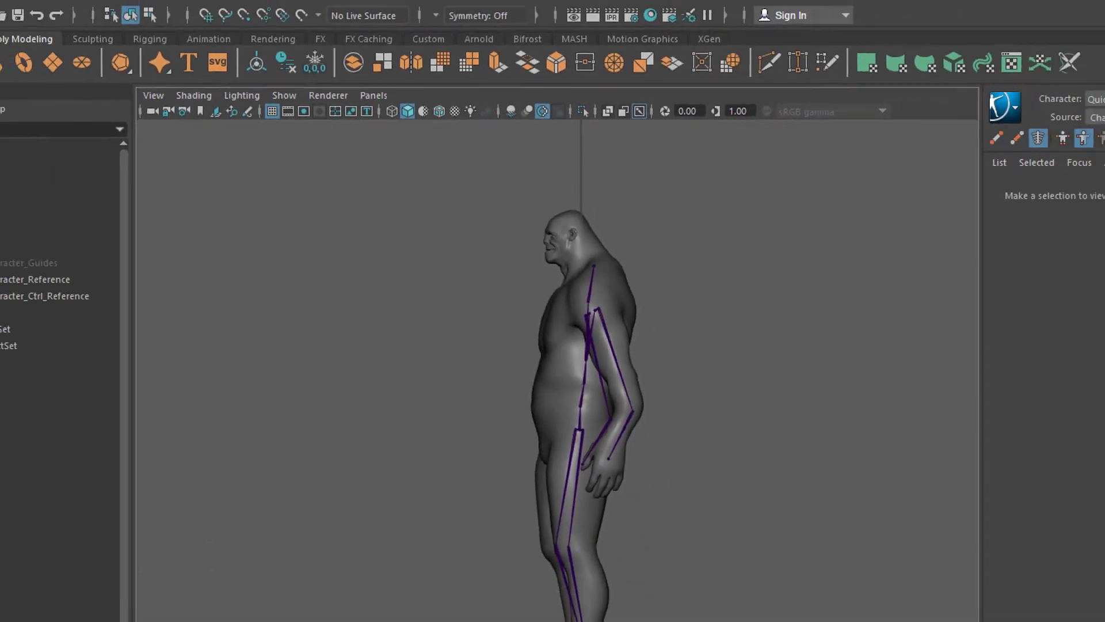
# Play the mocap to frame 188, rewind to frame 0, and return to perspective
pyautogui.click(1049, 559)
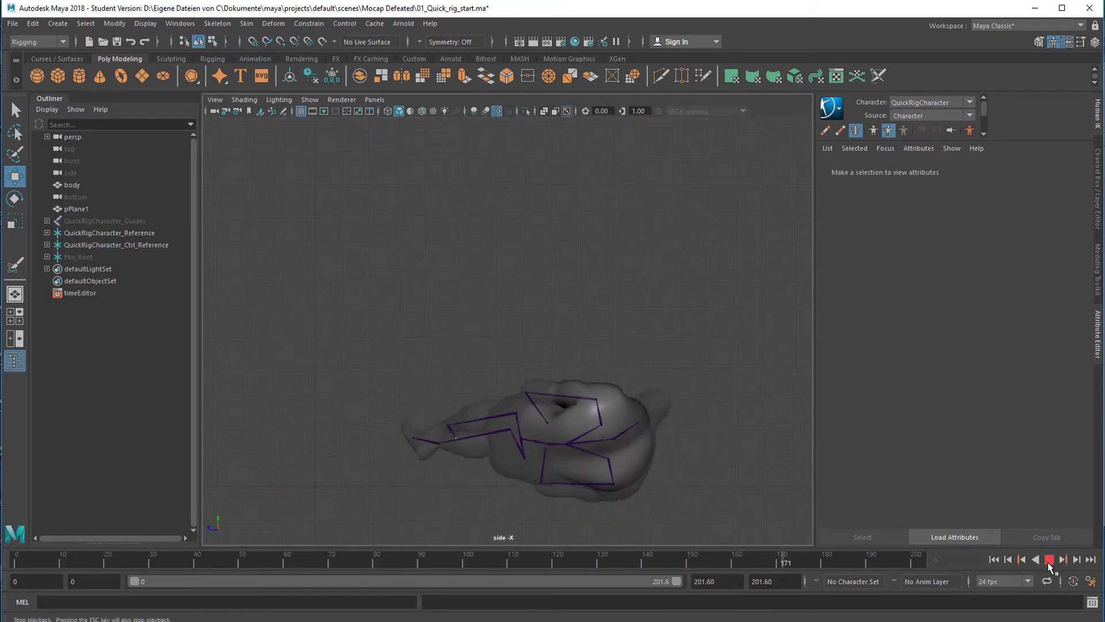
pyautogui.click(1049, 562)
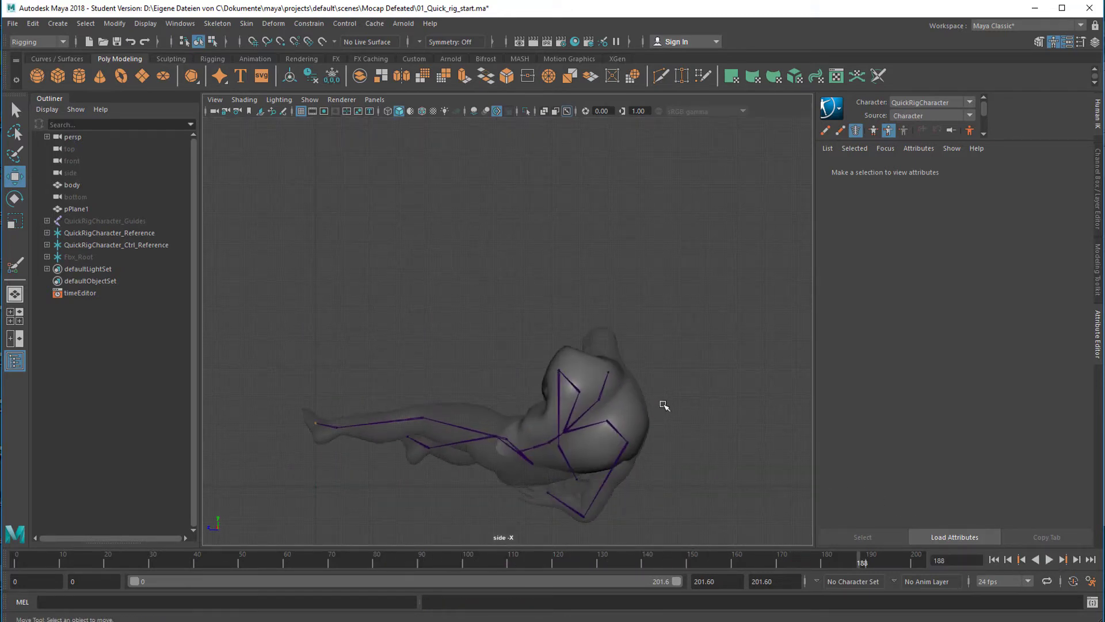
pyautogui.click(994, 560)
pyautogui.scroll(-3, 550, 345)
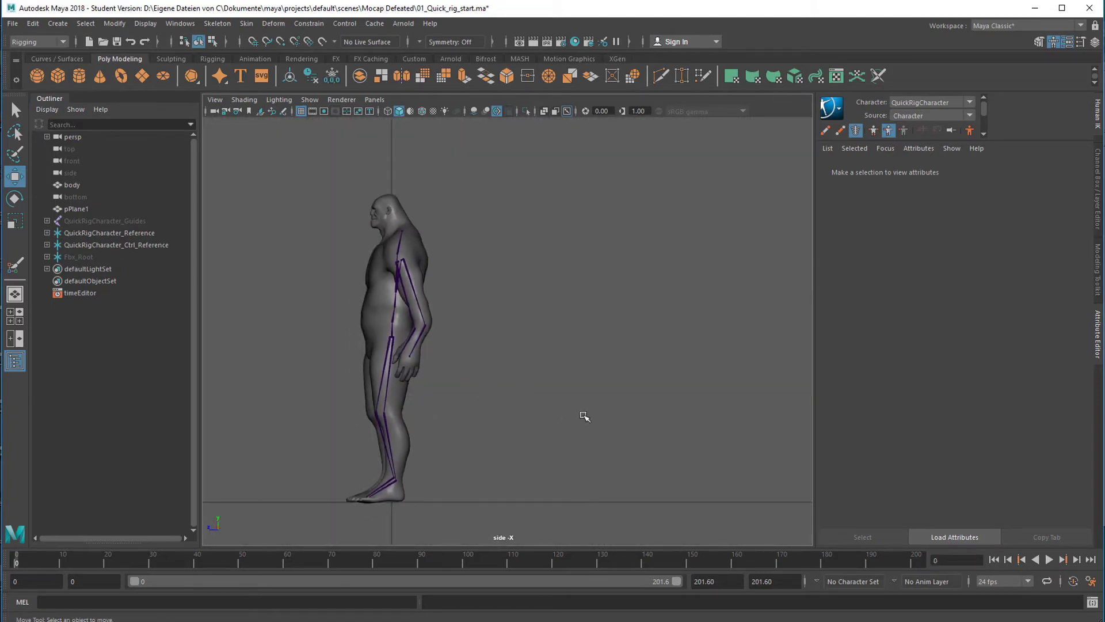
pyautogui.press('space')
pyautogui.press('space')
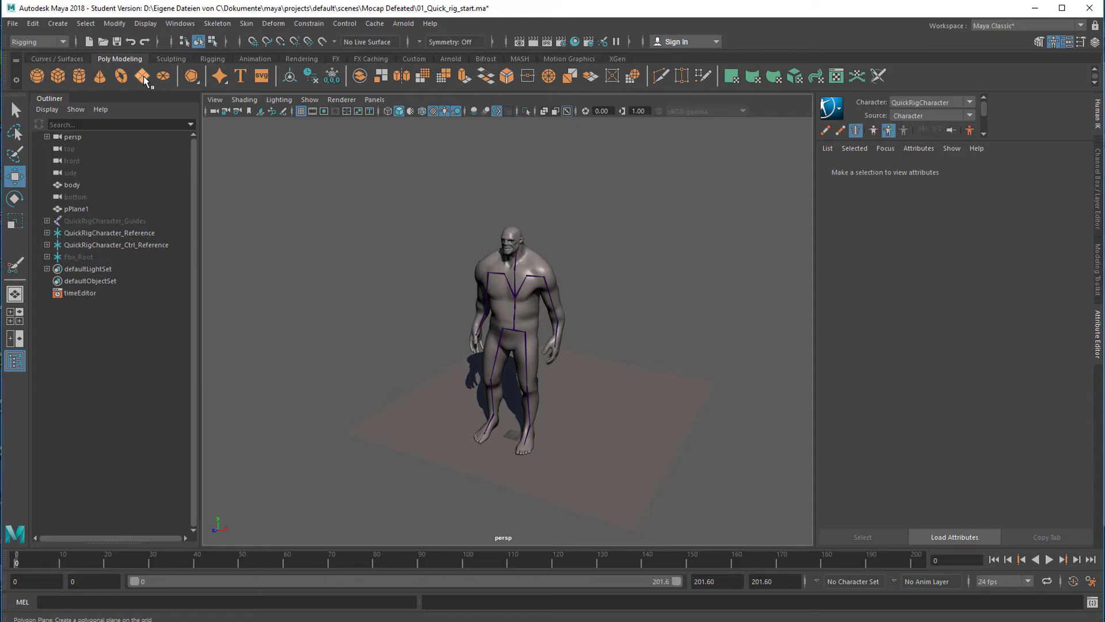
# Create a Super Shape, keeping its type as Super Ellipse
pyautogui.click(220, 76)
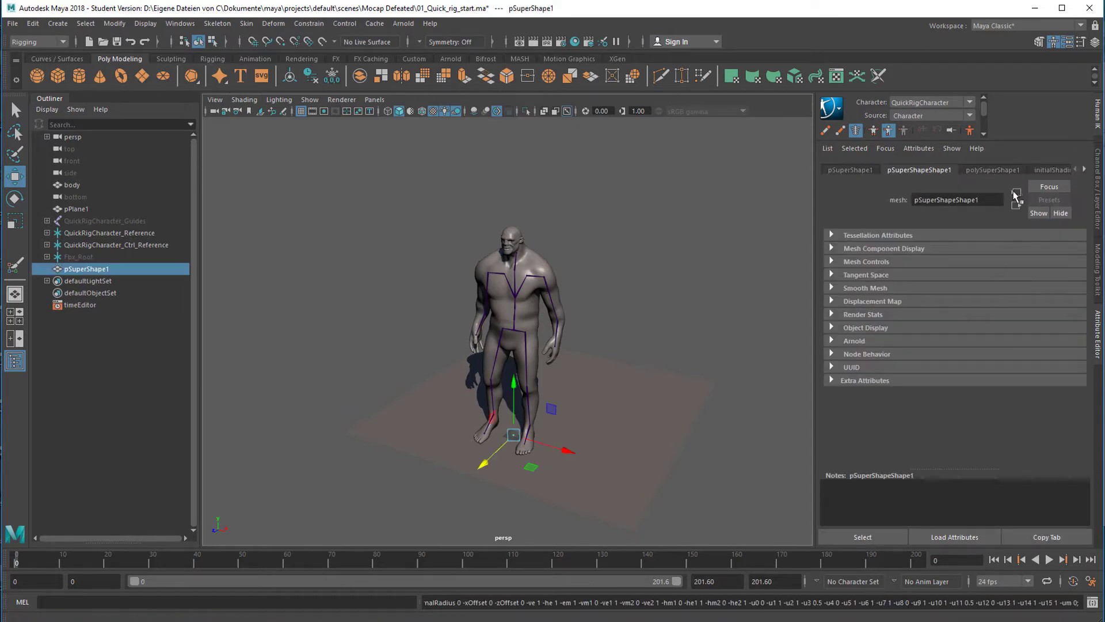
pyautogui.click(1001, 172)
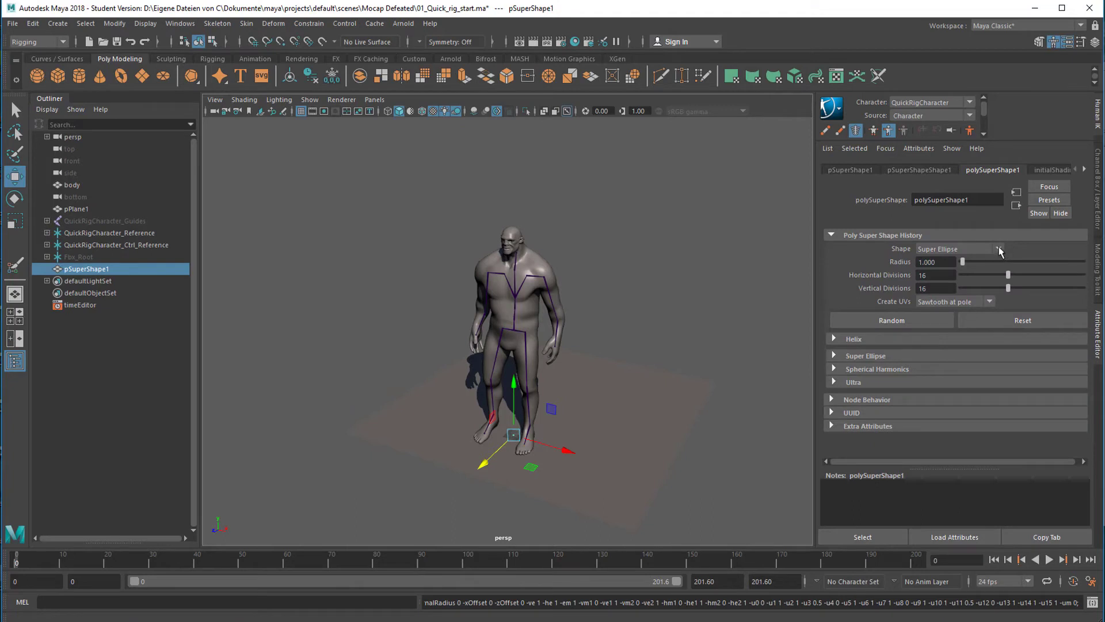
pyautogui.click(999, 249)
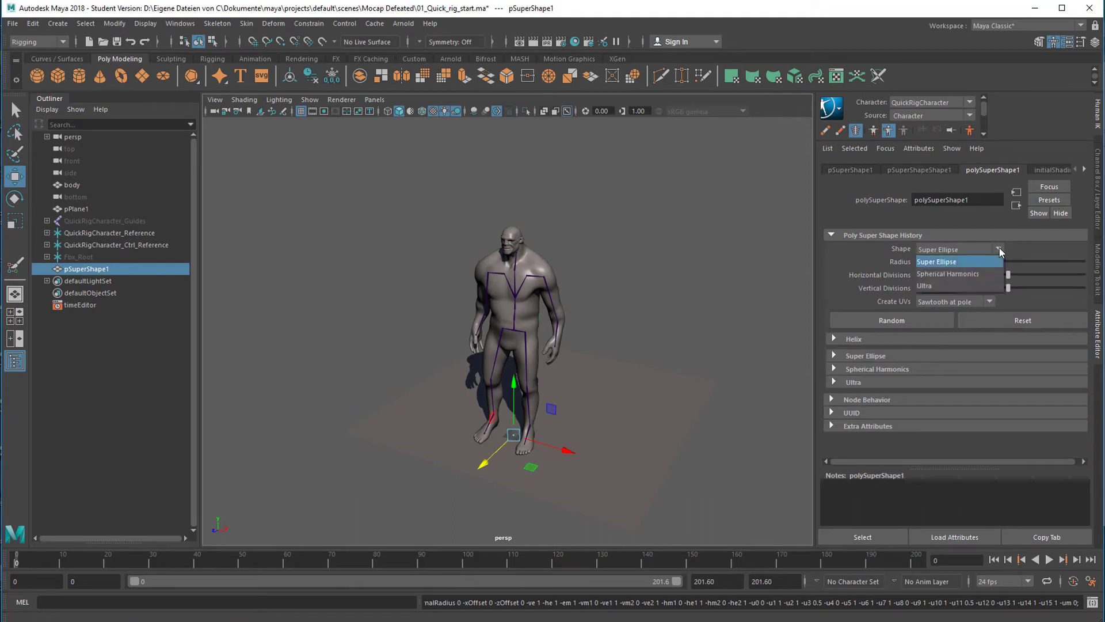
pyautogui.click(967, 261)
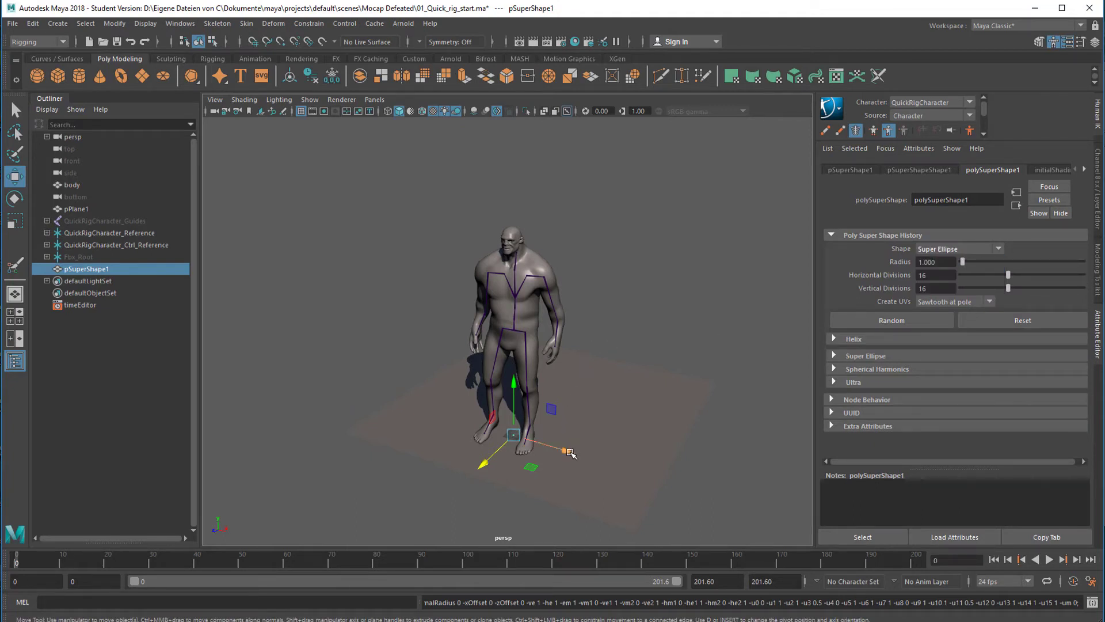
# Move the super ellipse left along X and scale it into a huge surrounding backdrop
pyautogui.moveTo(566, 452); pyautogui.dragTo(455, 433)
pyautogui.press('r')
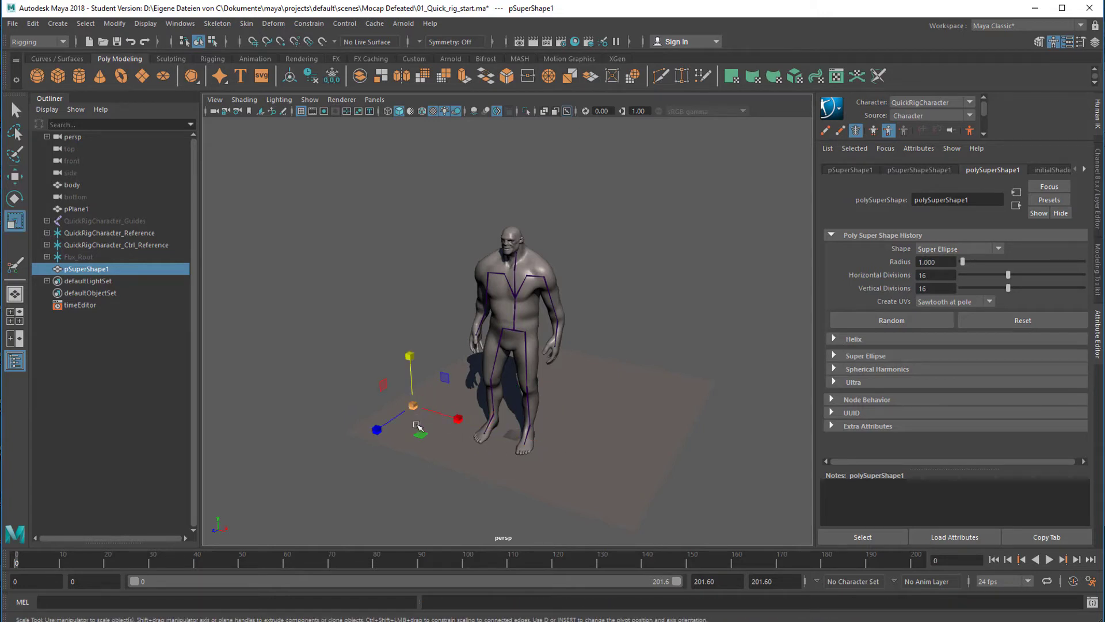
pyautogui.moveTo(378, 431); pyautogui.dragTo(214, 526)
pyautogui.moveTo(410, 356); pyautogui.dragTo(405, 154)
pyautogui.moveTo(414, 412); pyautogui.dragTo(938, 441)
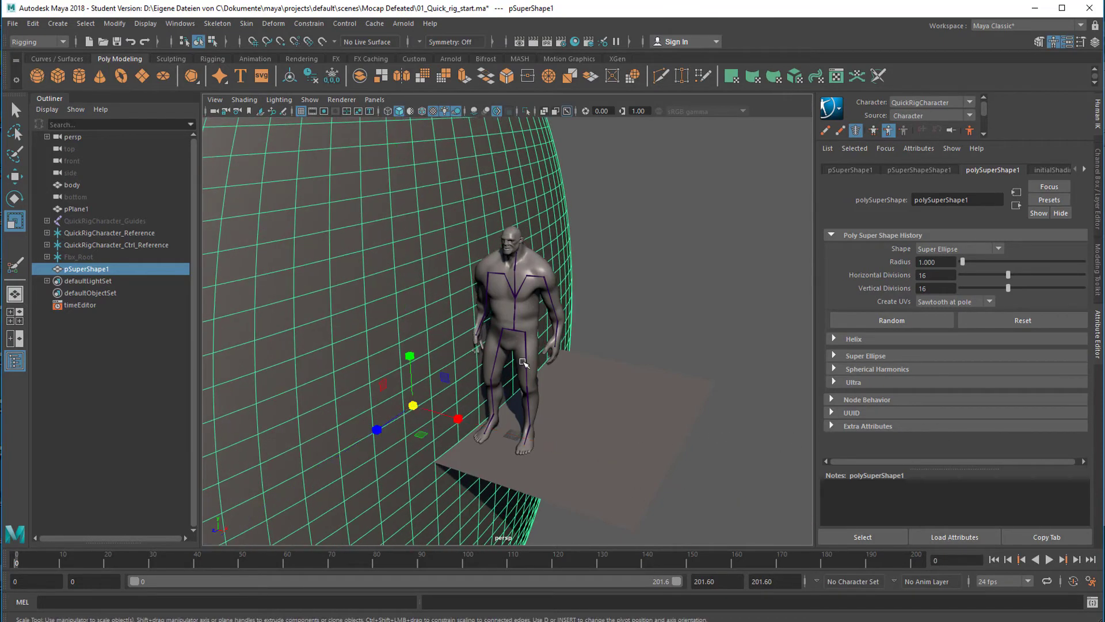
pyautogui.press('e')
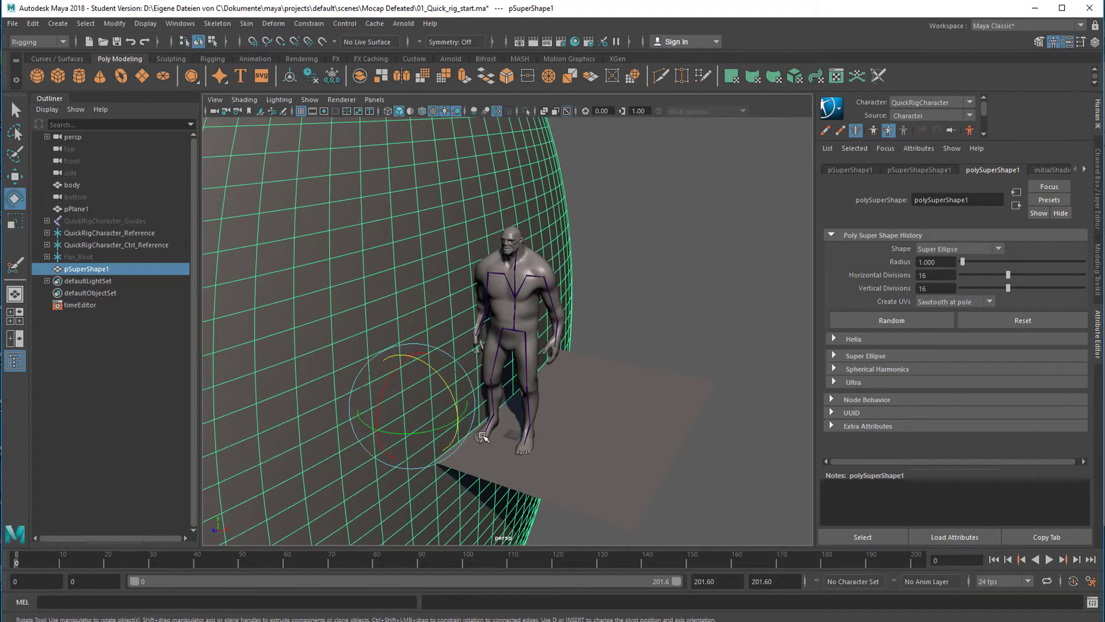
pyautogui.press('w')
# Maximise the side view of the backdrop and character
pyautogui.press('space')
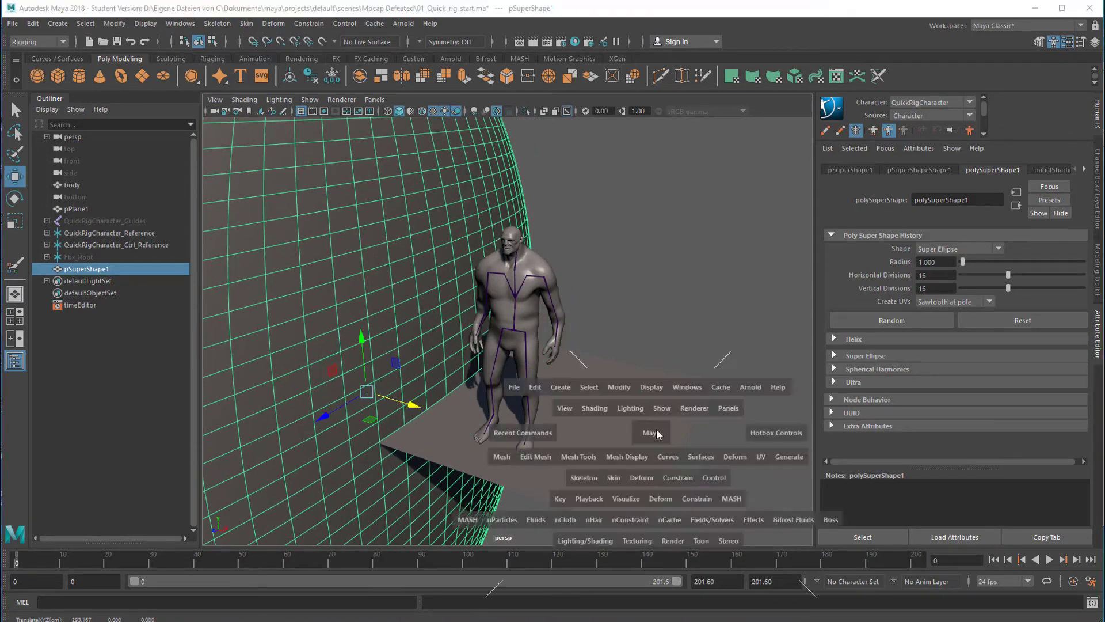
pyautogui.press('space')
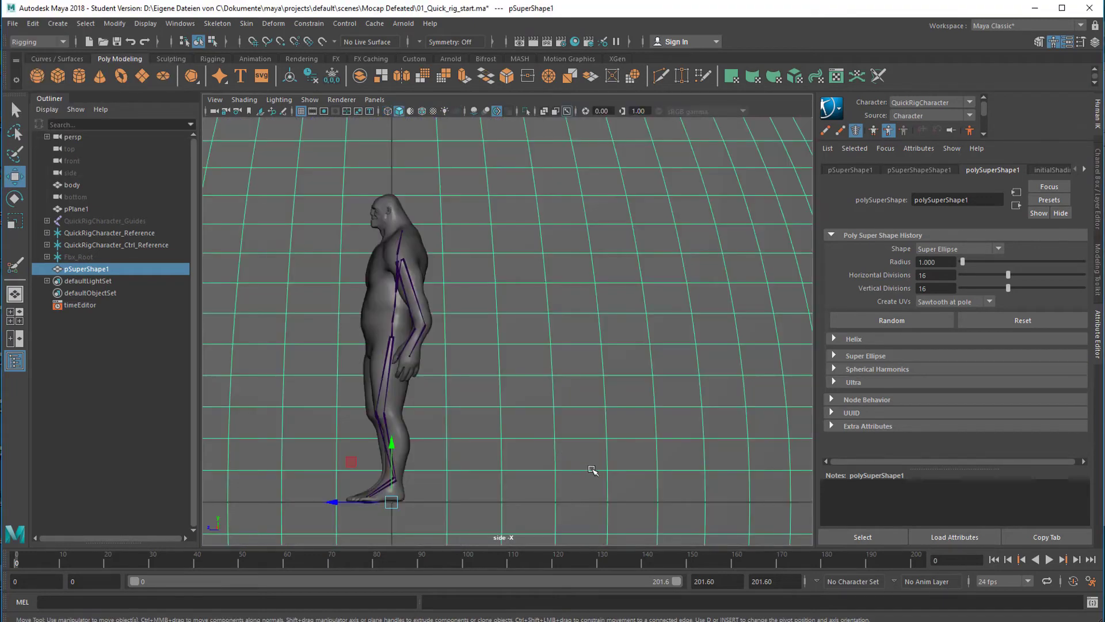
pyautogui.keyDown('alt'); pyautogui.moveTo(657, 464); pyautogui.dragTo(626, 506); pyautogui.keyUp('alt')
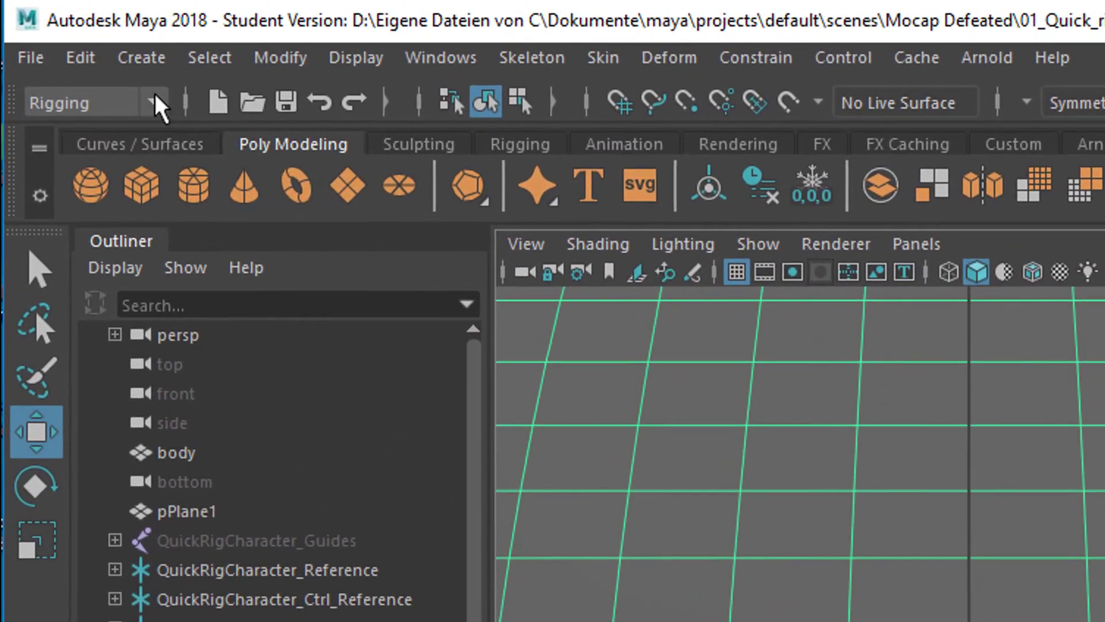
# Assign a Shaded Brightness Three Tone toon fill to the backdrop from the Rendering menu set
pyautogui.click(156, 95)
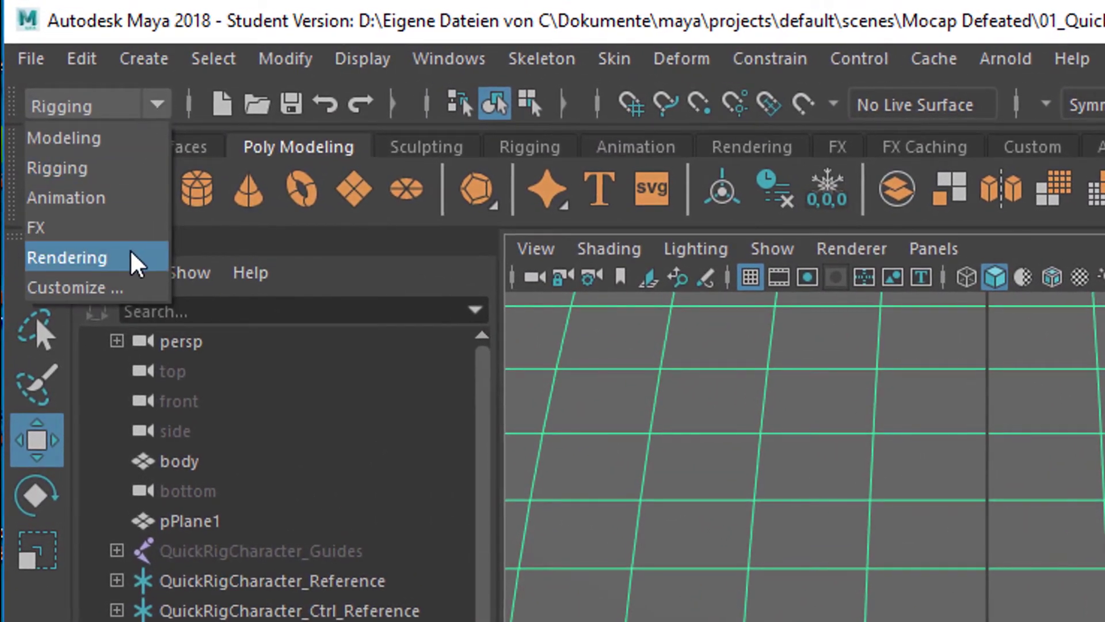
pyautogui.click(66, 257)
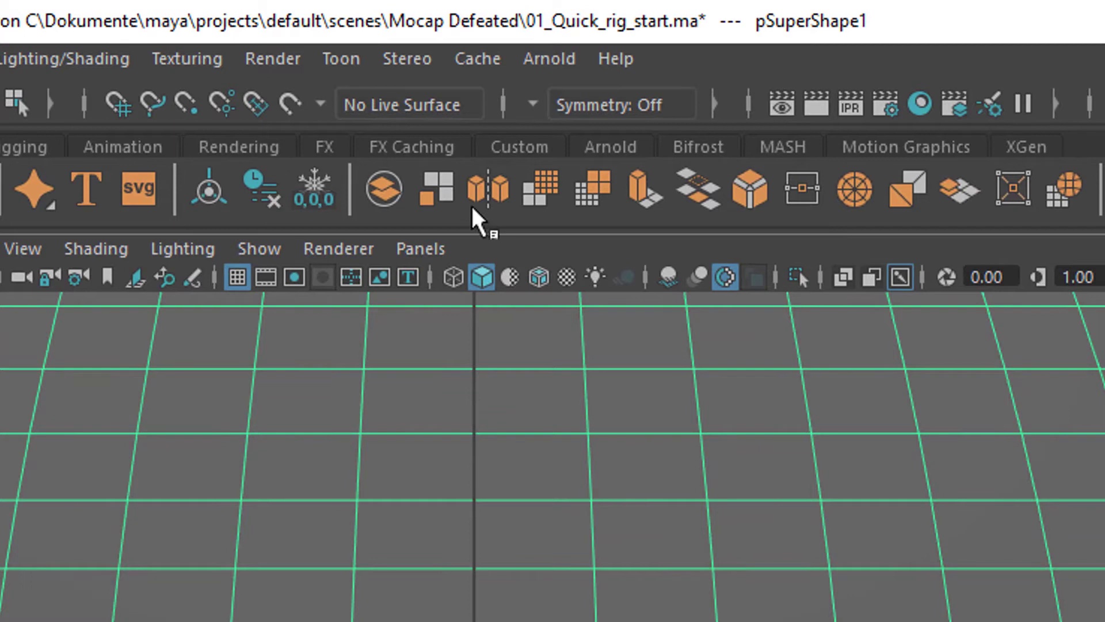
pyautogui.click(336, 64)
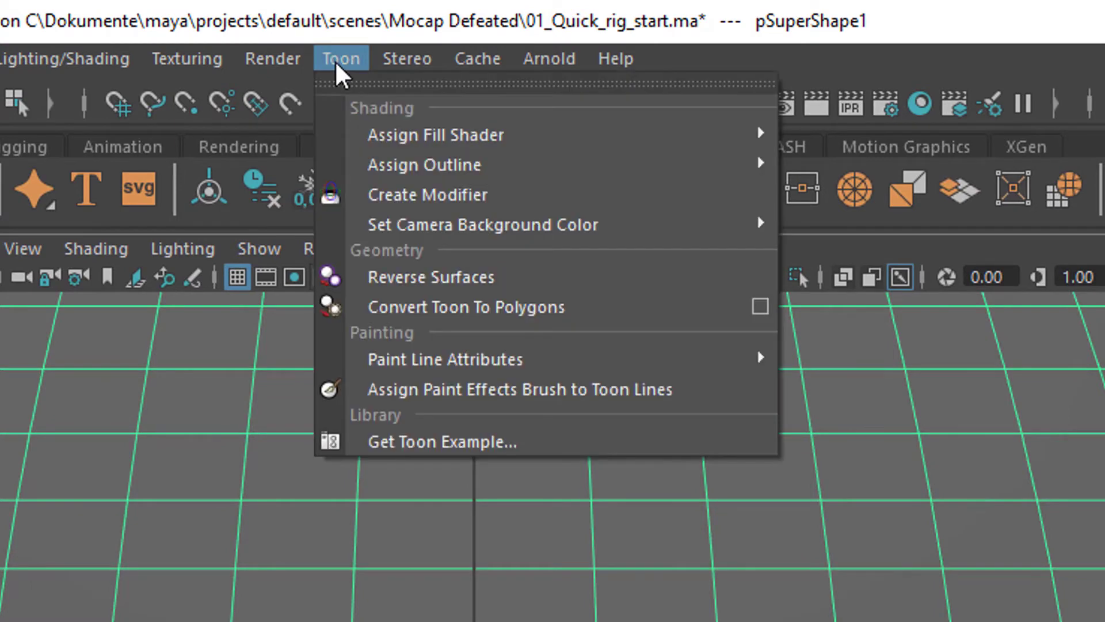
pyautogui.moveTo(407, 137)
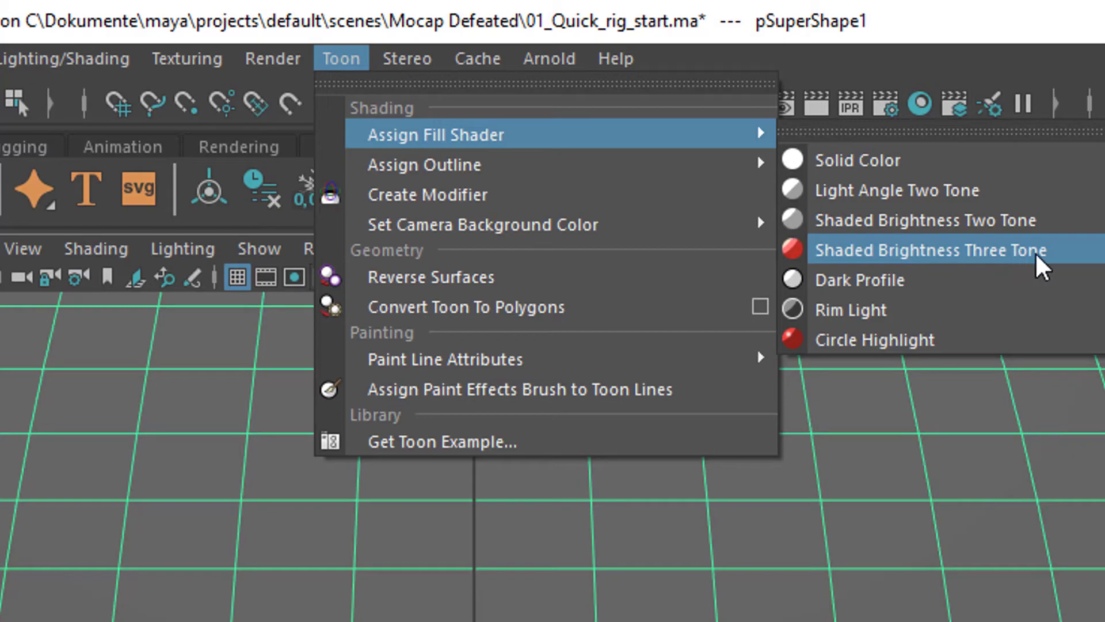
pyautogui.click(1087, 260)
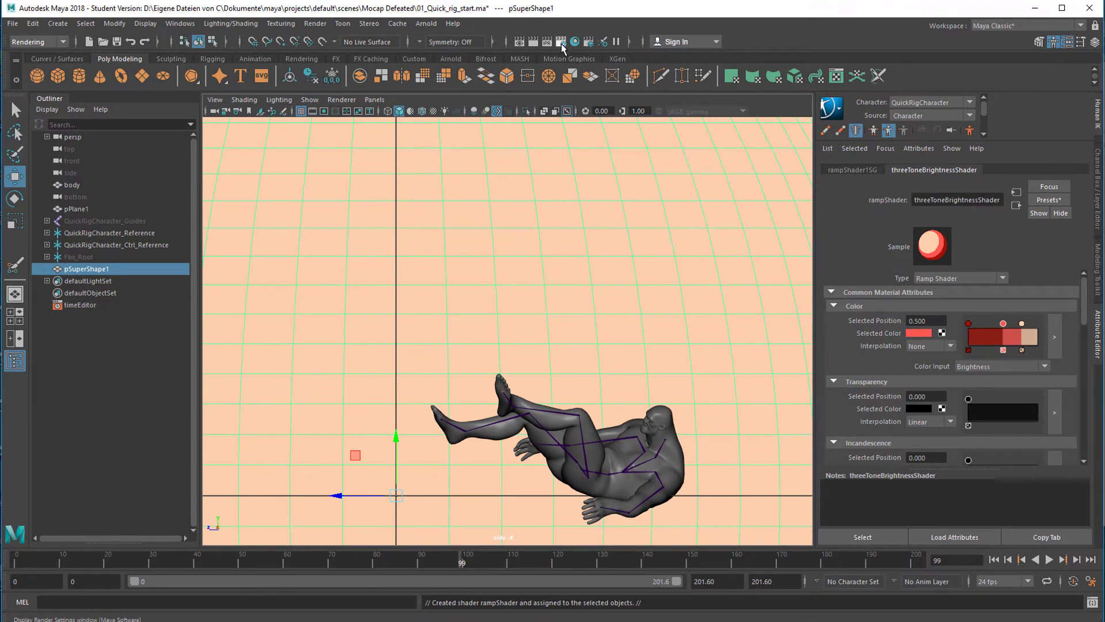
# Keep Maya Software as the renderer in Render Settings
pyautogui.click(561, 43)
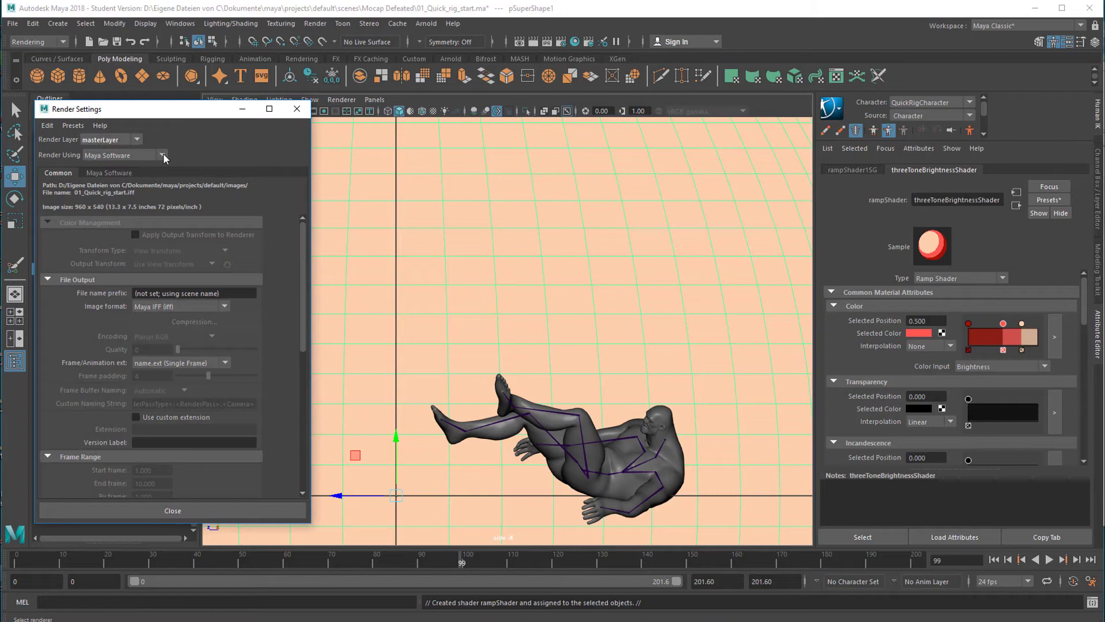
pyautogui.click(163, 153)
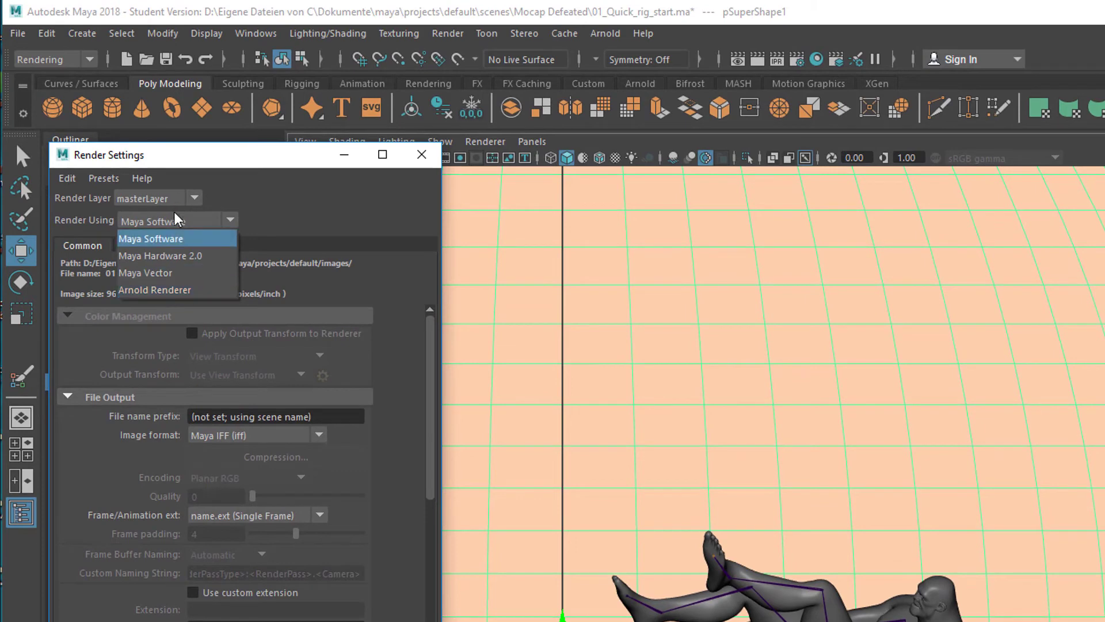
pyautogui.click(316, 216)
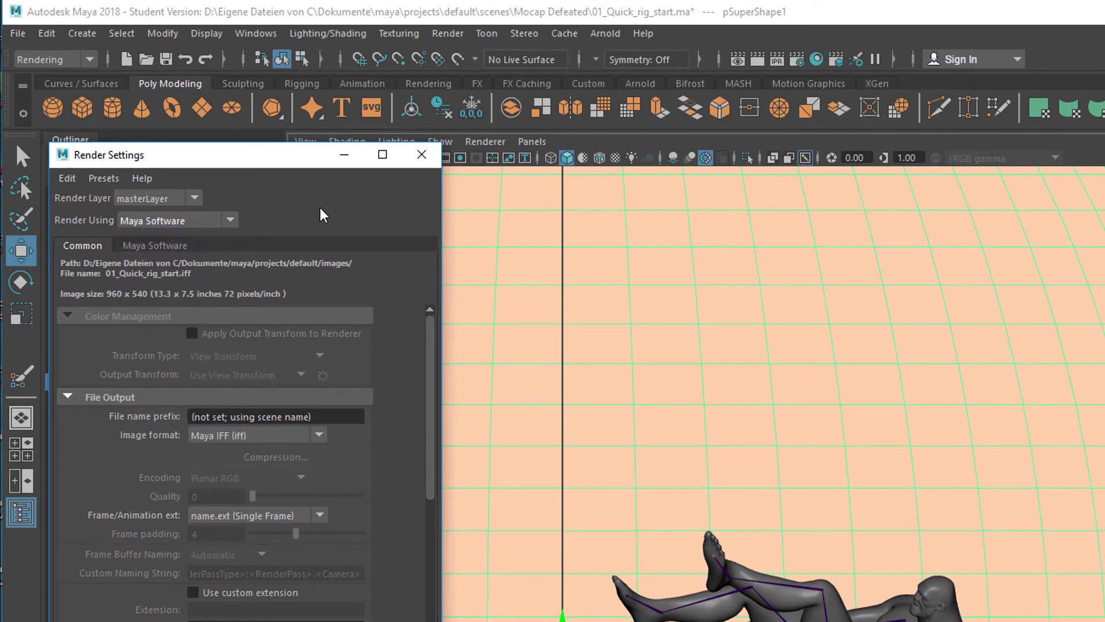
pyautogui.click(421, 154)
# Render the current side-view frame, inspect it in Render View, then close the window
pyautogui.click(756, 60)
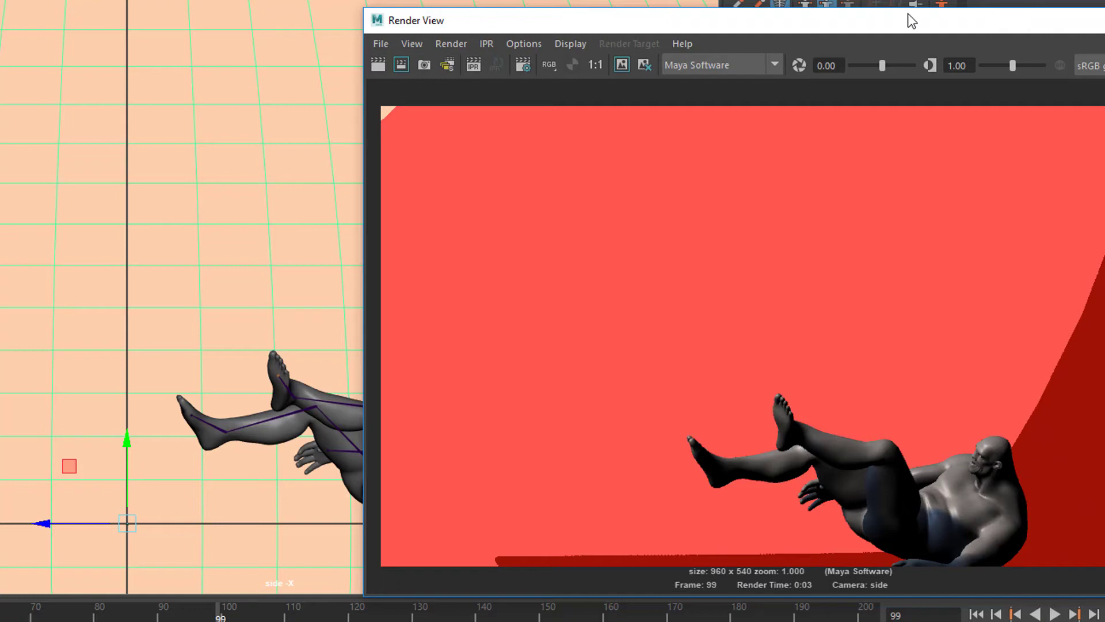
pyautogui.moveTo(908, 14); pyautogui.dragTo(847, 1)
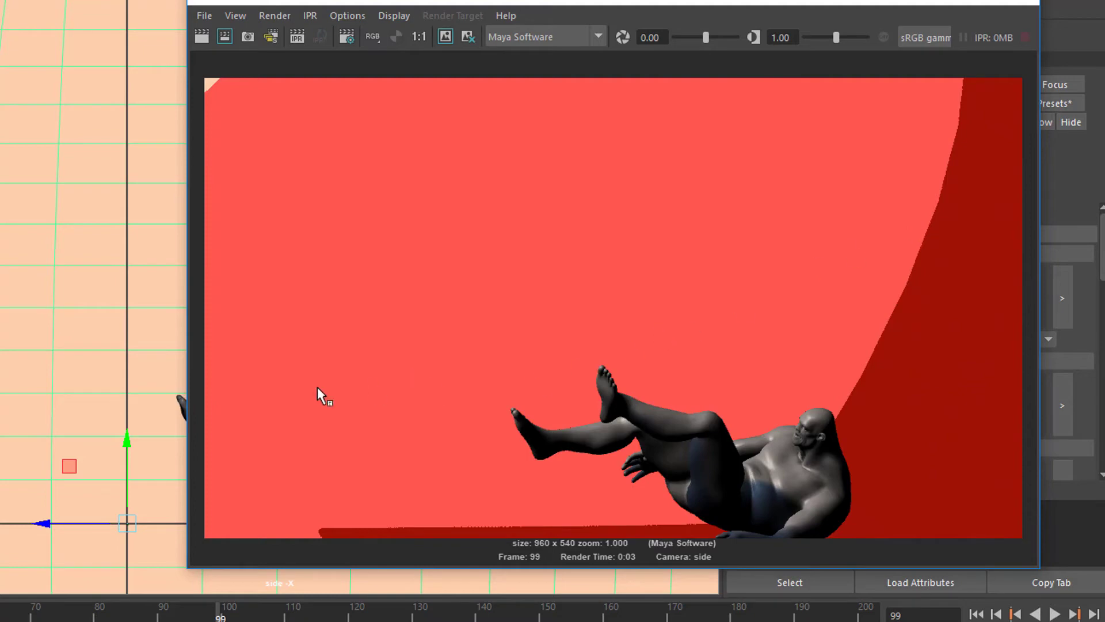
pyautogui.moveTo(561, 1); pyautogui.dragTo(473, 304)
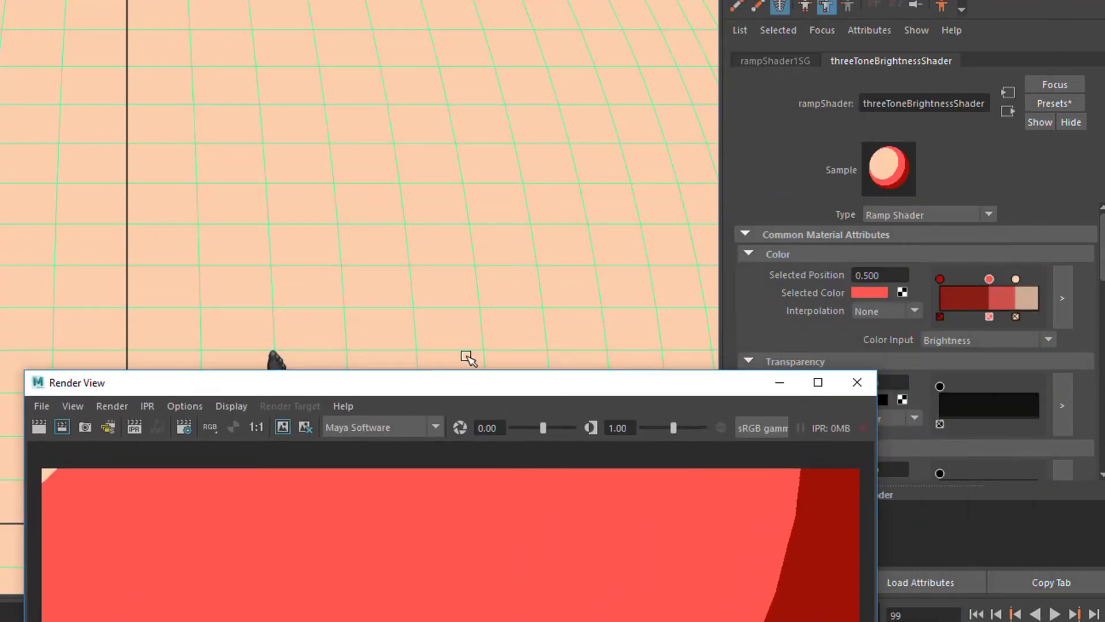
pyautogui.moveTo(463, 382); pyautogui.dragTo(465, 4)
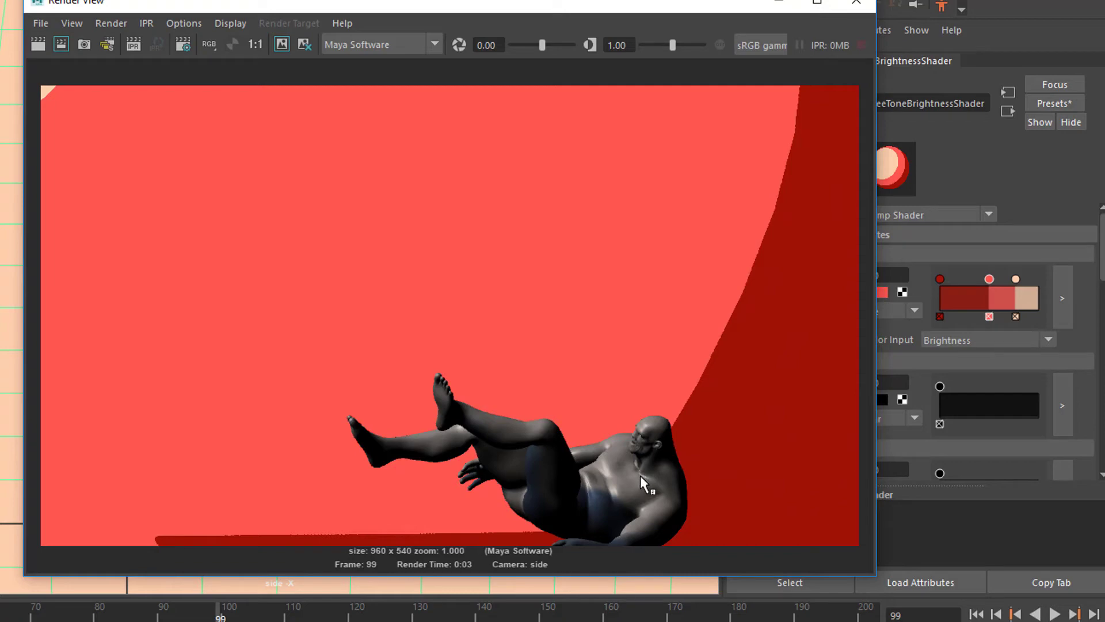
pyautogui.click(856, 2)
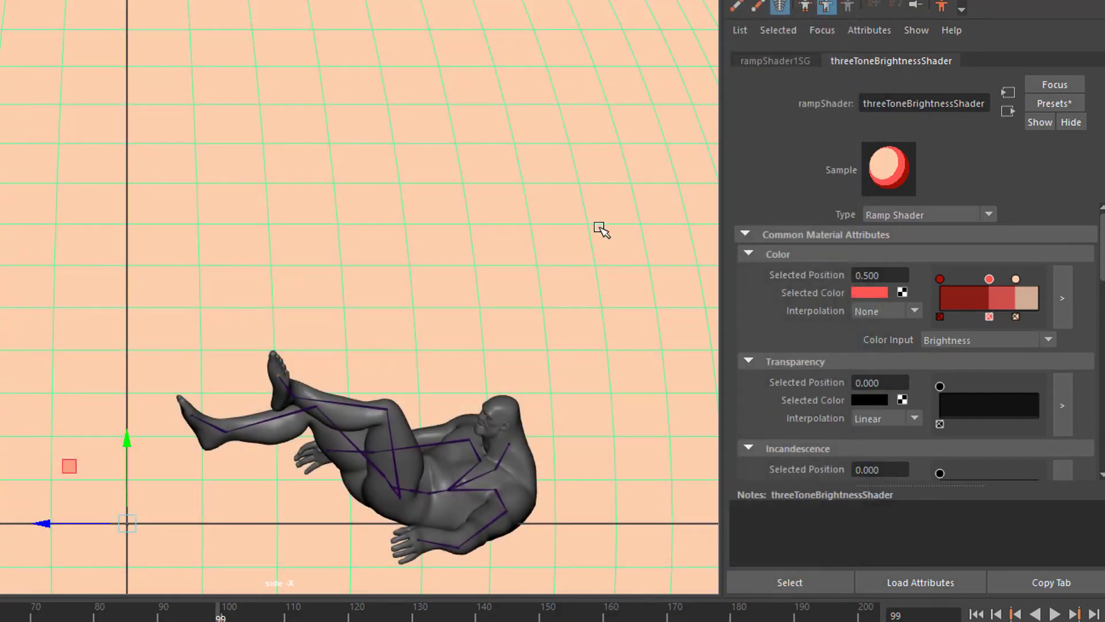
# Assign a Shaded Brightness Two Tone toon fill to the character's body mesh and preview it
pyautogui.click(403, 438)
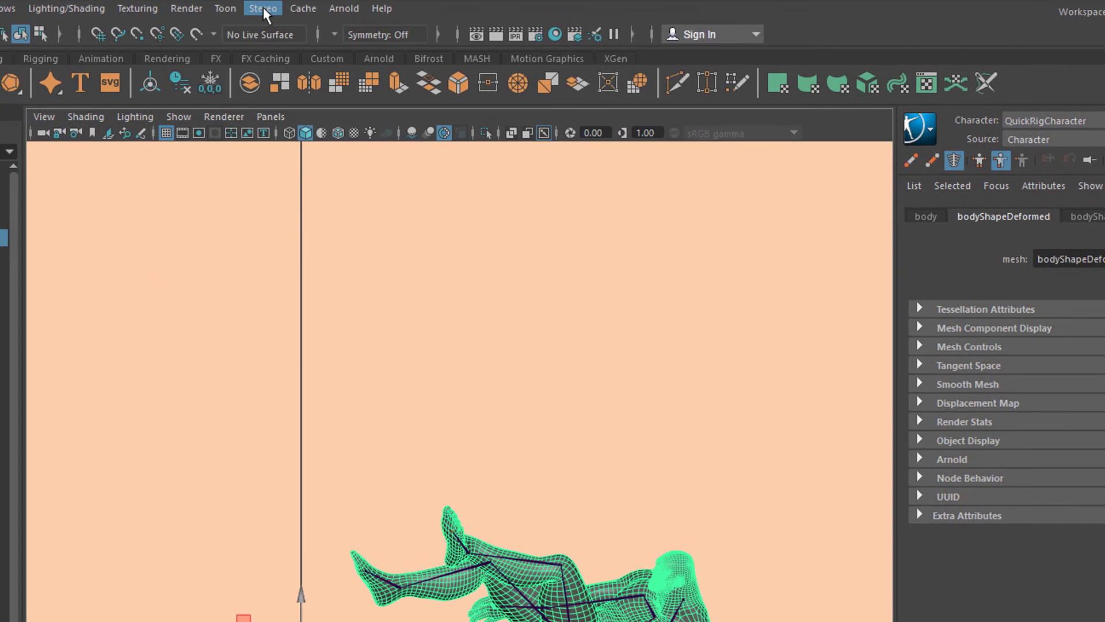
pyautogui.click(227, 8)
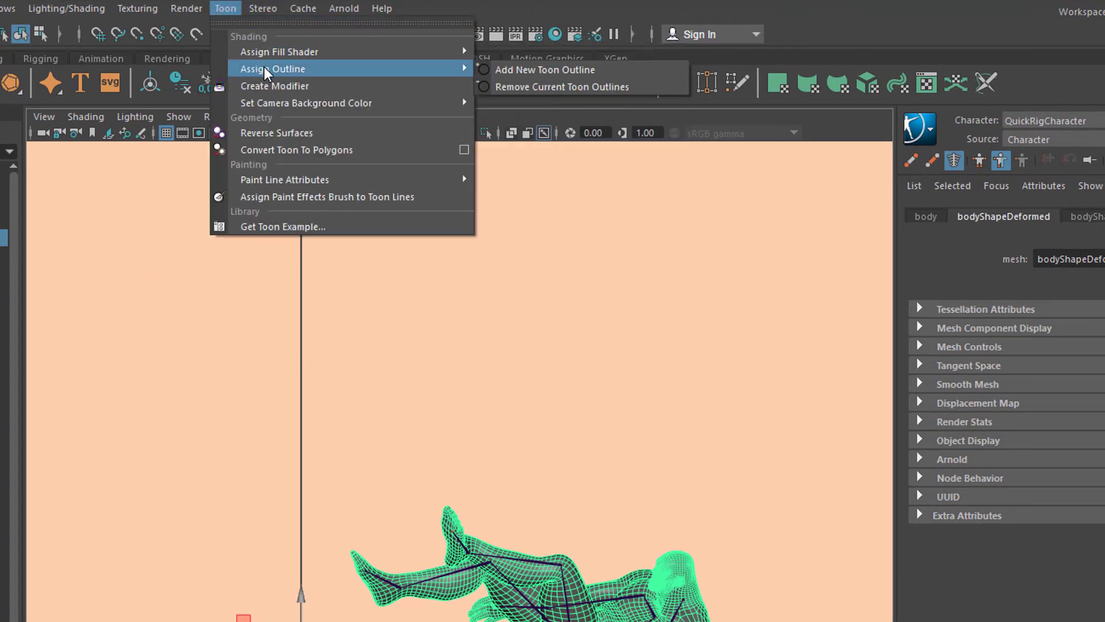
pyautogui.moveTo(267, 58)
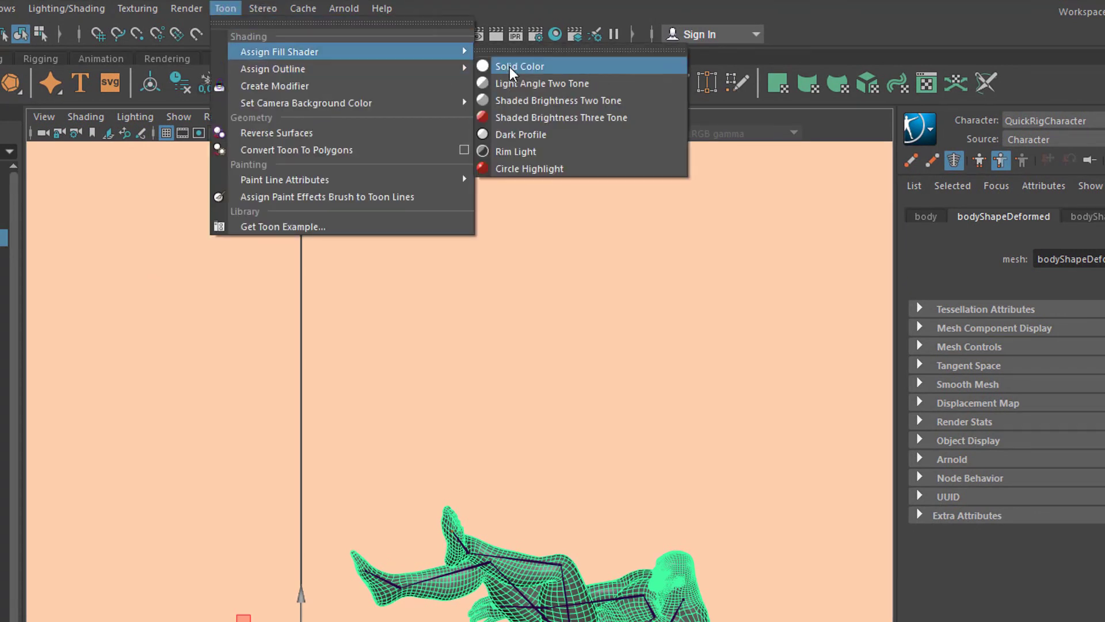
pyautogui.click(568, 103)
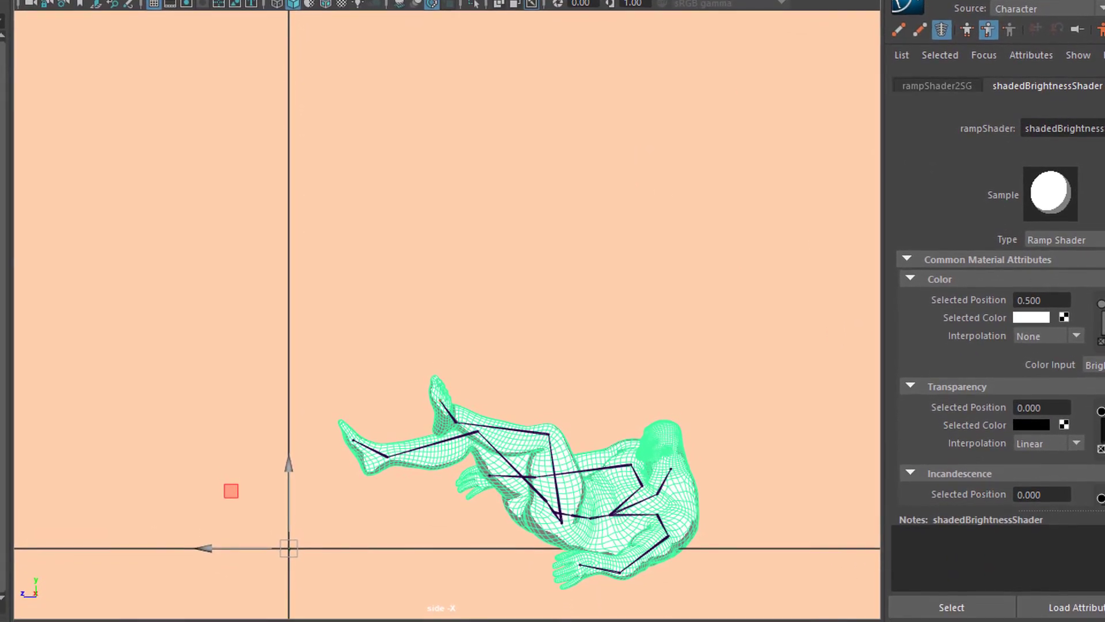
pyautogui.click(735, 24)
# Zoom and pan the side view around the character, then reselect its body mesh
pyautogui.click(745, 390)
pyautogui.keyDown('alt'); pyautogui.moveTo(606, 449); pyautogui.dragTo(785, 449, button='right'); pyautogui.keyUp('alt')
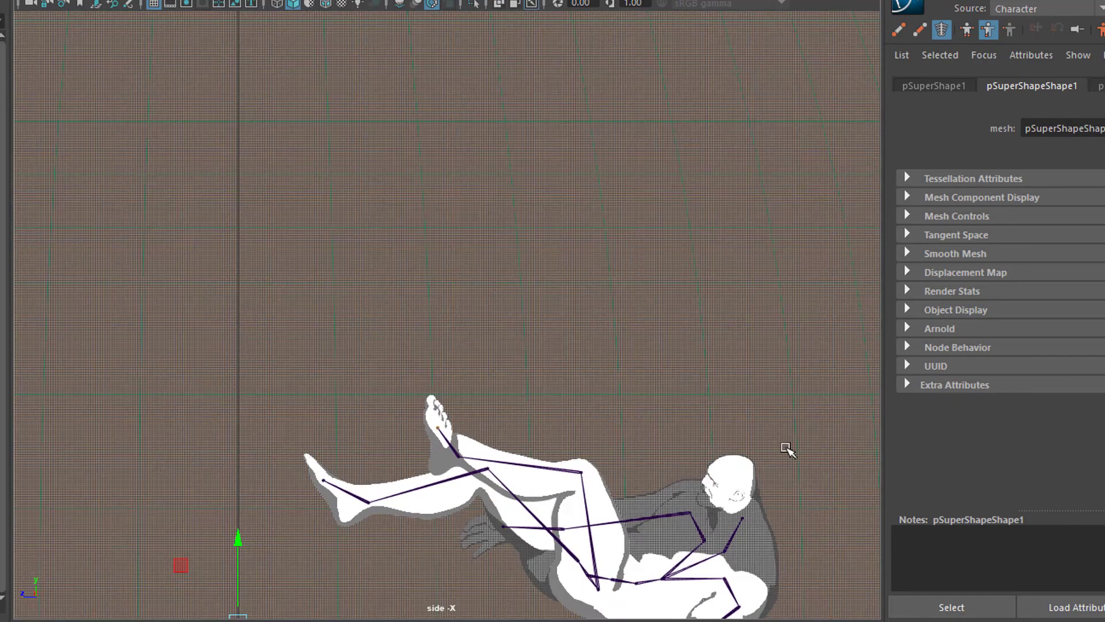
pyautogui.keyDown('alt'); pyautogui.moveTo(785, 439); pyautogui.dragTo(729, 266, button='middle'); pyautogui.keyUp('alt')
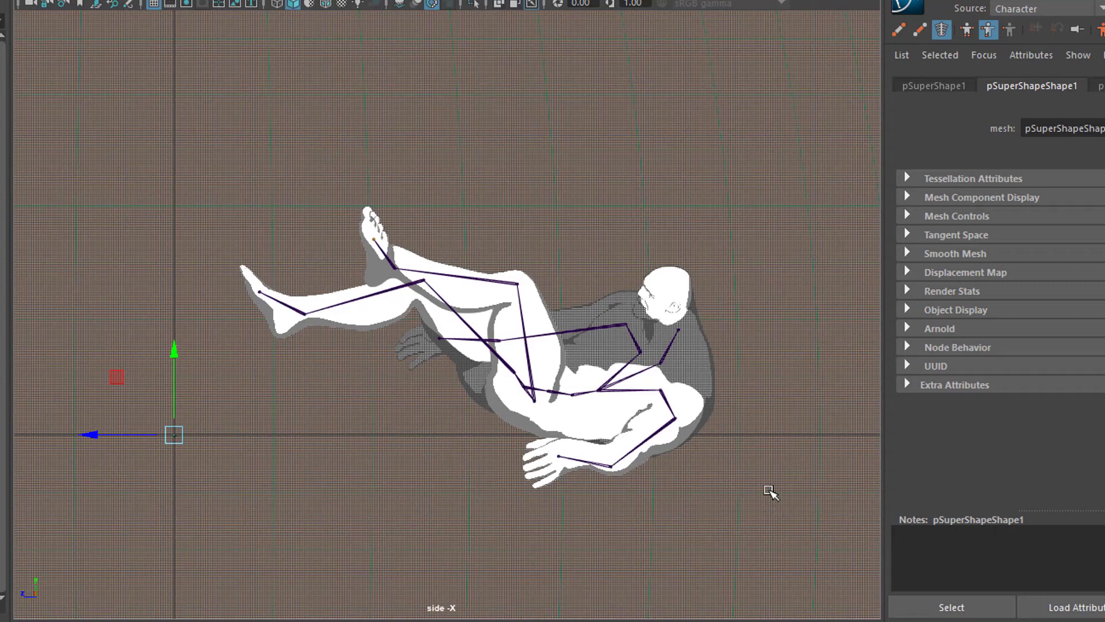
pyautogui.keyDown('alt'); pyautogui.moveTo(718, 485); pyautogui.dragTo(620, 532, button='right'); pyautogui.keyUp('alt')
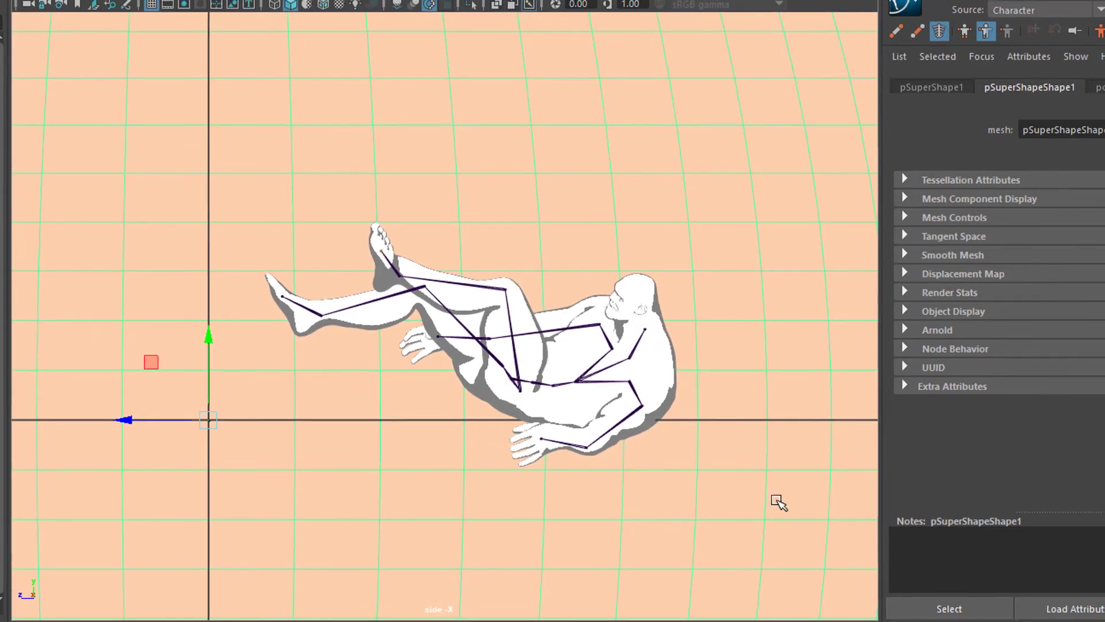
pyautogui.click(580, 387)
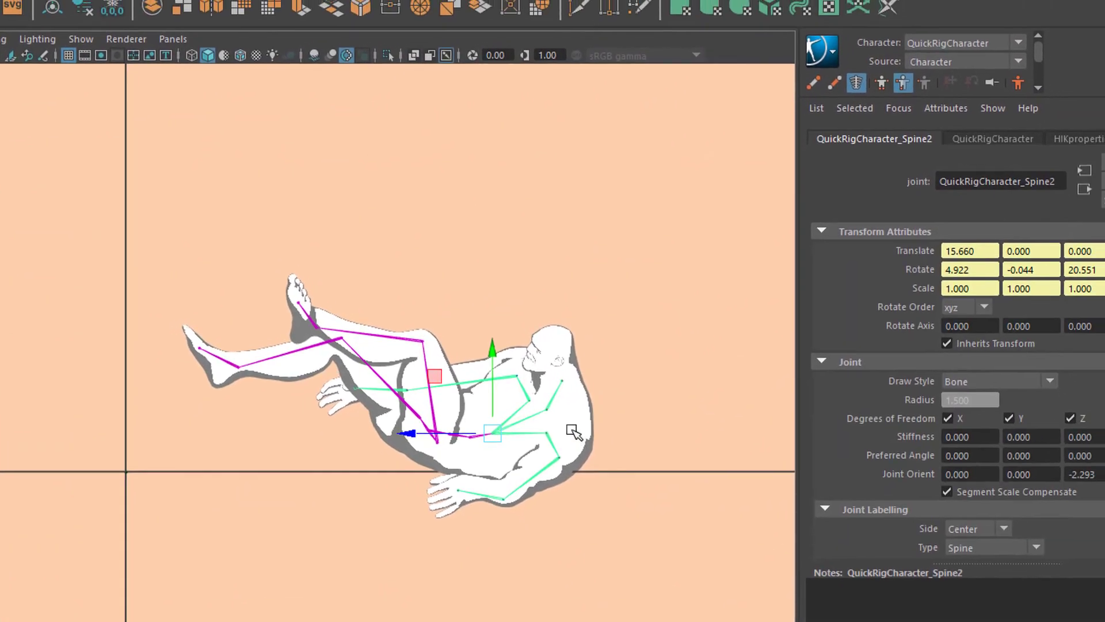
pyautogui.click(627, 403)
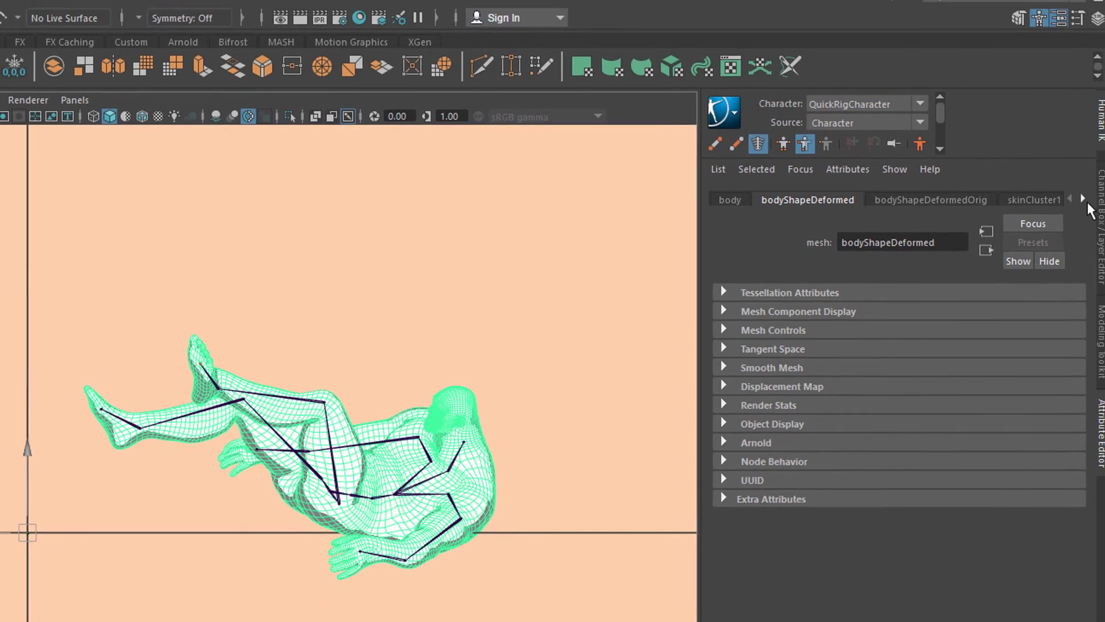
# In the shadedBrightnessShader colour ramp, make the light tone a pale greyish purple
pyautogui.click(1078, 203)
pyautogui.click(1077, 203)
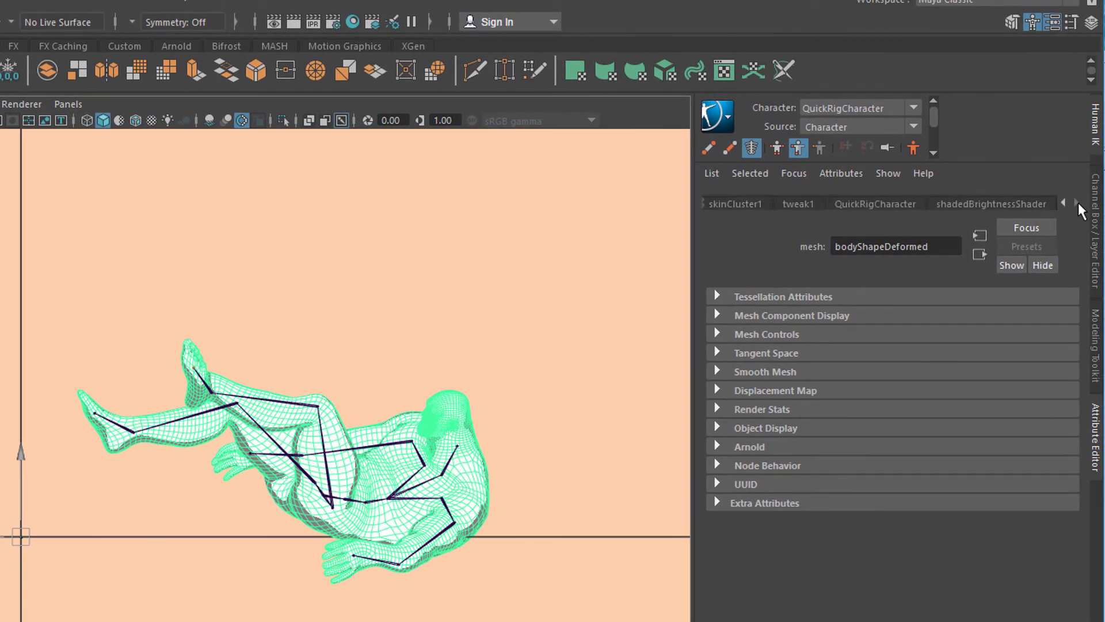
pyautogui.click(1017, 203)
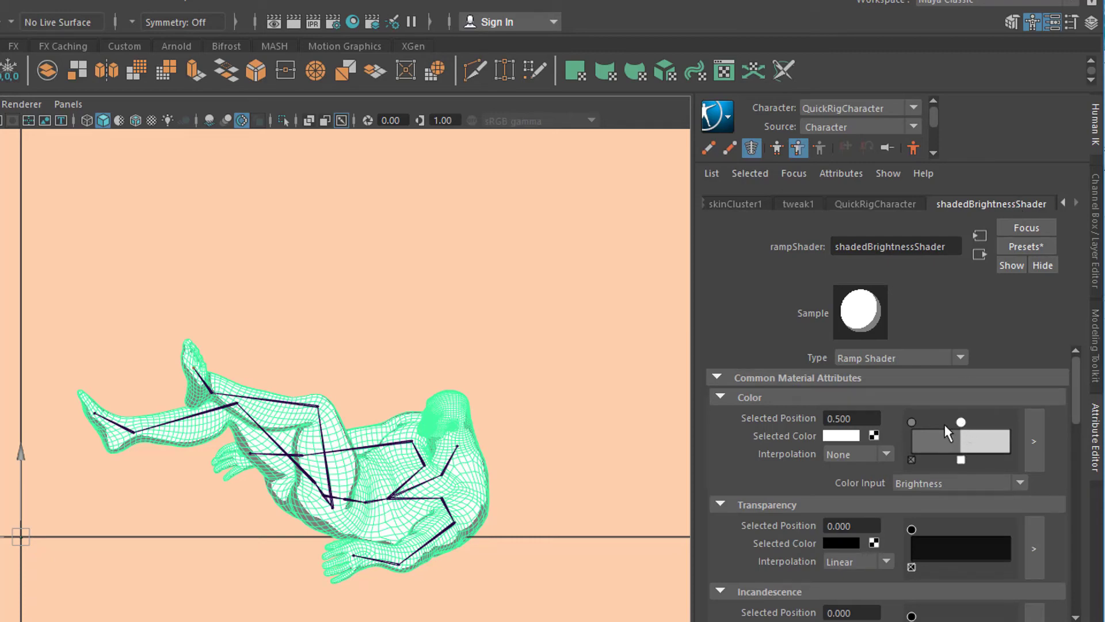
pyautogui.click(843, 436)
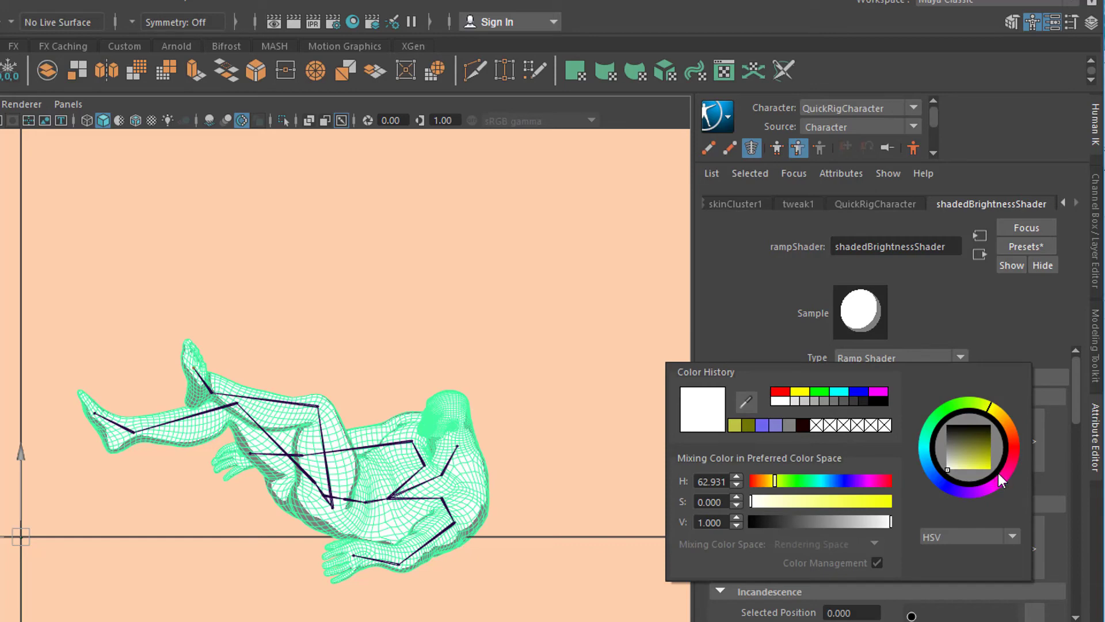
pyautogui.click(953, 493)
pyautogui.moveTo(965, 455)
pyautogui.mouseDown()
pyautogui.moveTo(977, 449)
pyautogui.moveTo(954, 453)
pyautogui.mouseUp()
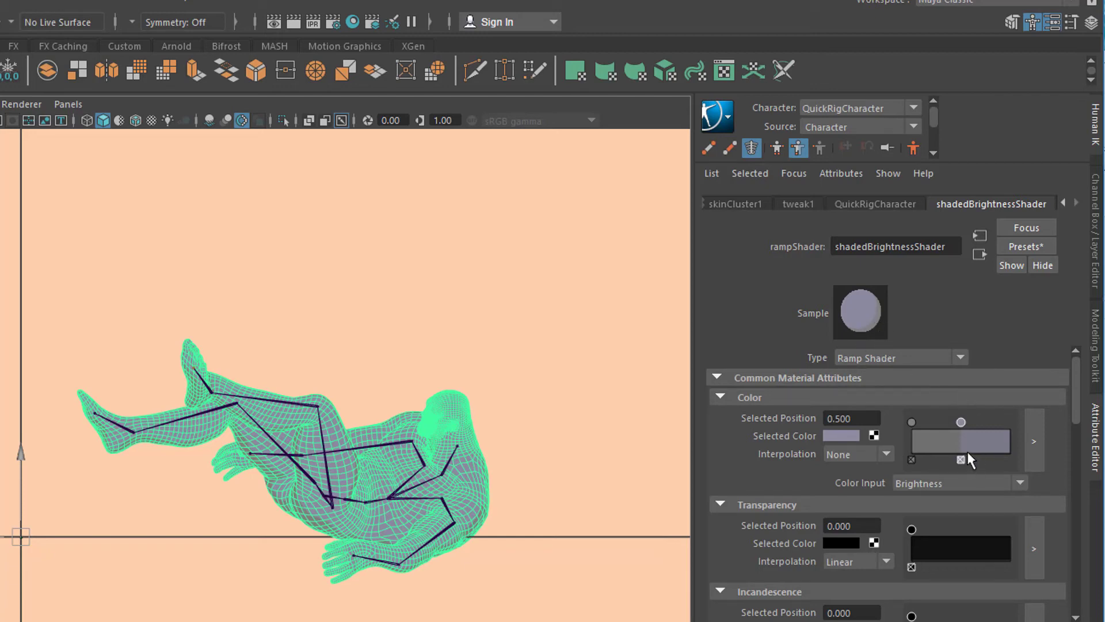
# Make the dark end of the colour ramp a saturated blue
pyautogui.click(912, 422)
pyautogui.click(853, 445)
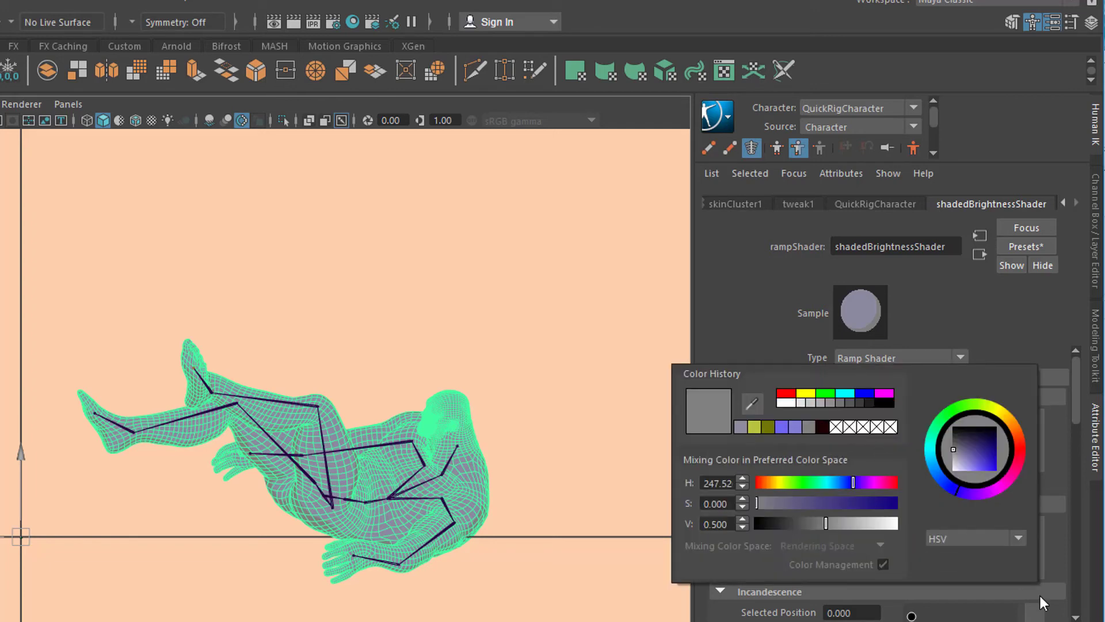
pyautogui.moveTo(827, 527)
pyautogui.mouseDown()
pyautogui.moveTo(888, 530)
pyautogui.moveTo(765, 531)
pyautogui.mouseUp()
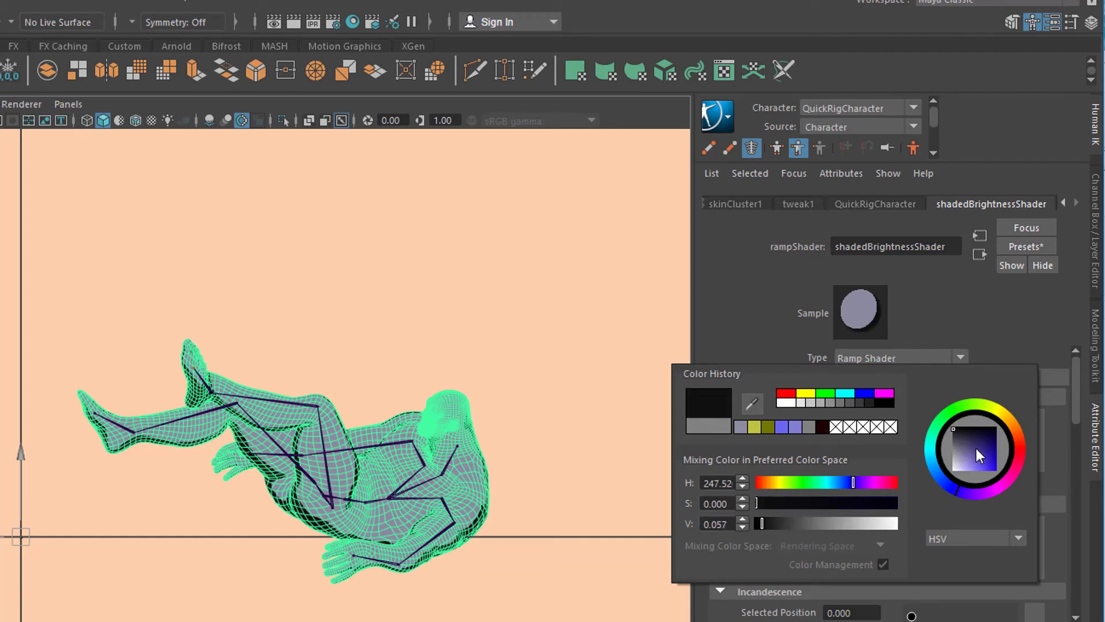
pyautogui.moveTo(976, 449); pyautogui.dragTo(993, 467)
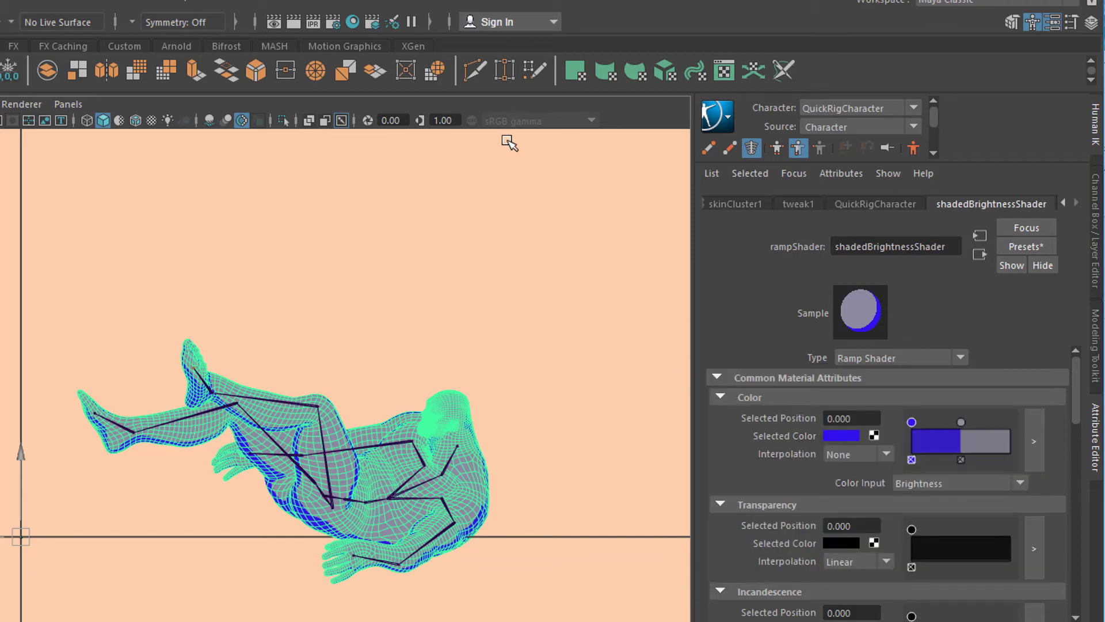
# Render the current frame to check colours, then turn on Textured and Use All Lights
pyautogui.click(294, 22)
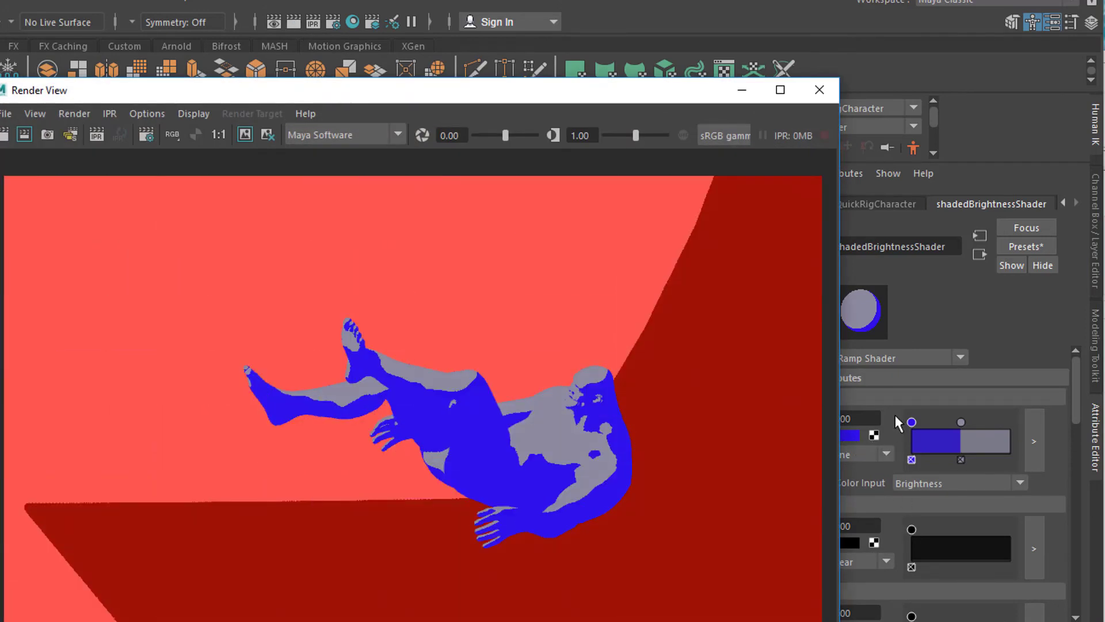
pyautogui.click(819, 92)
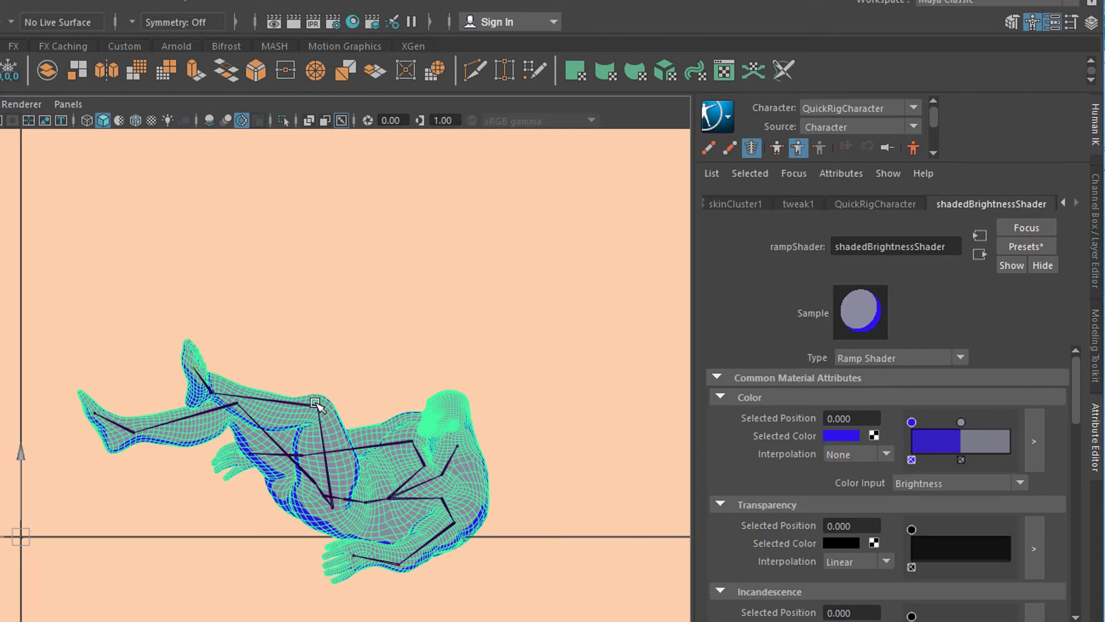
pyautogui.click(152, 118)
pyautogui.click(167, 119)
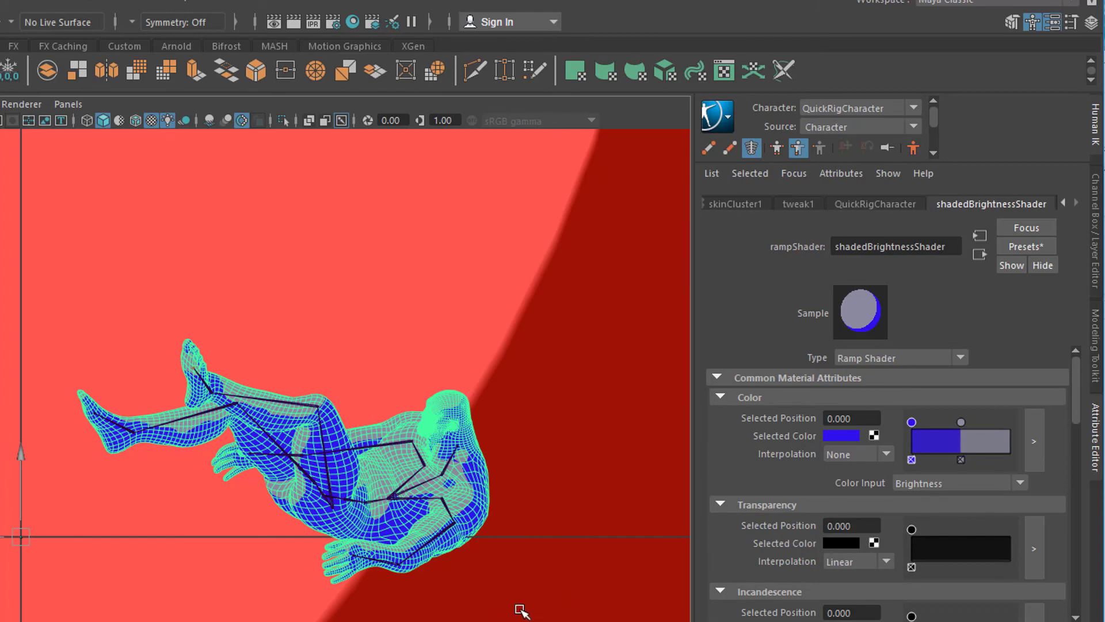
# Tumble the perspective camera around the character and render the current frame
pyautogui.press('space')
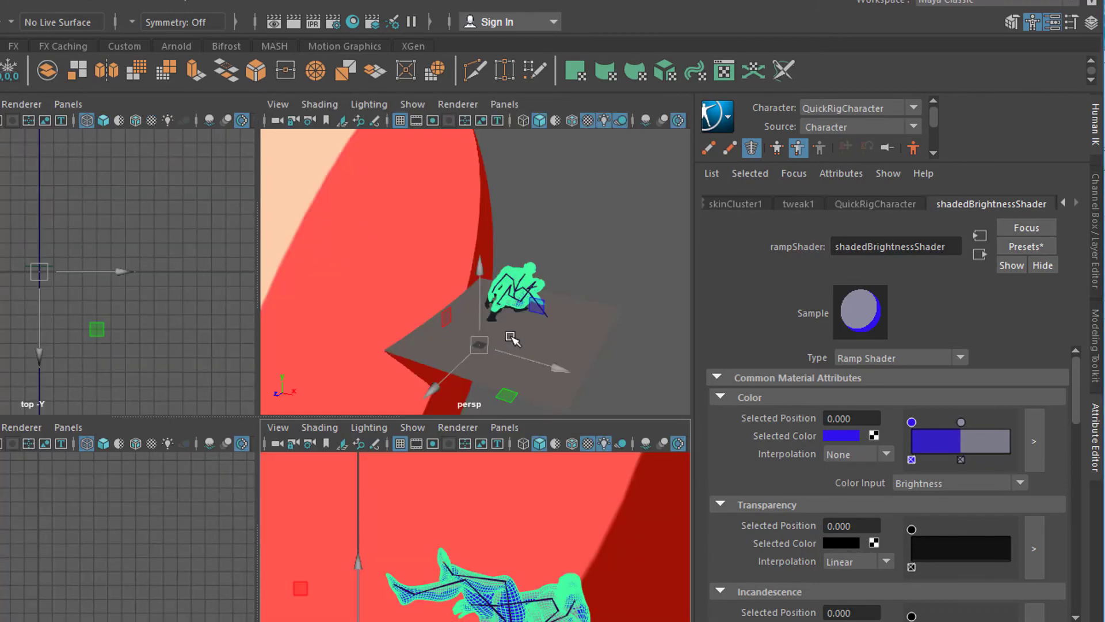
pyautogui.press('space')
pyautogui.keyDown('alt'); pyautogui.moveTo(414, 537); pyautogui.dragTo(386, 557); pyautogui.keyUp('alt')
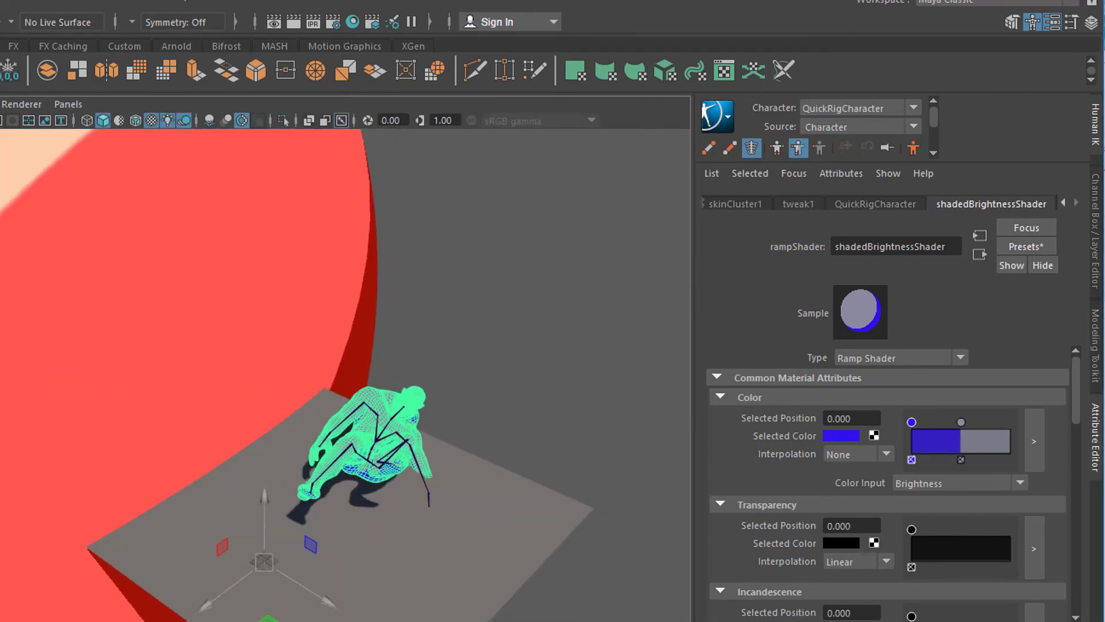
pyautogui.click(291, 25)
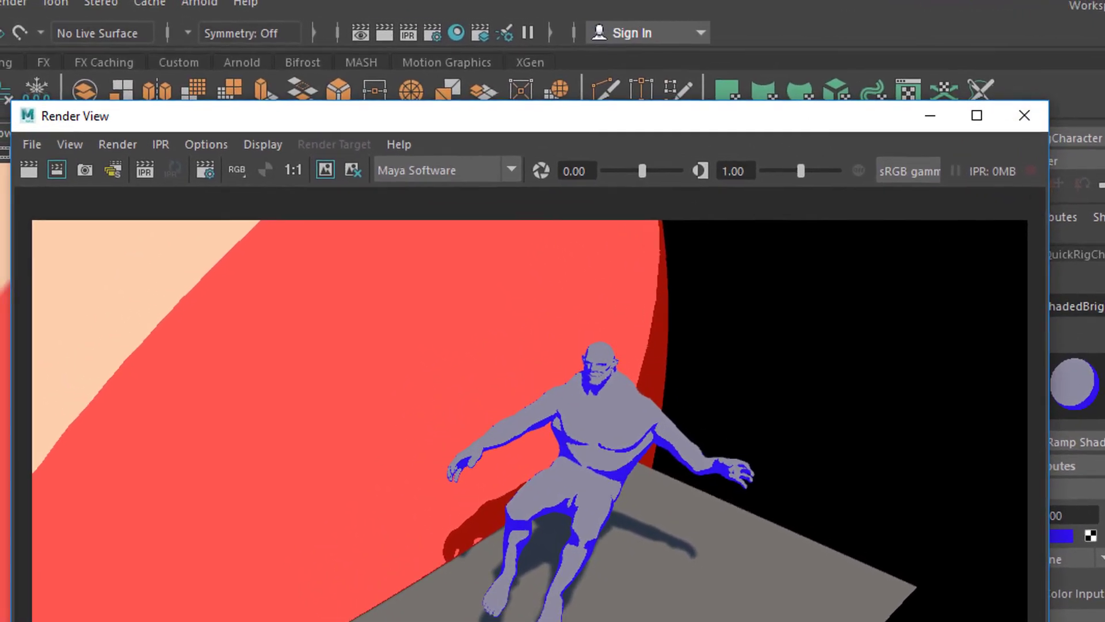
pyautogui.click(77, 4)
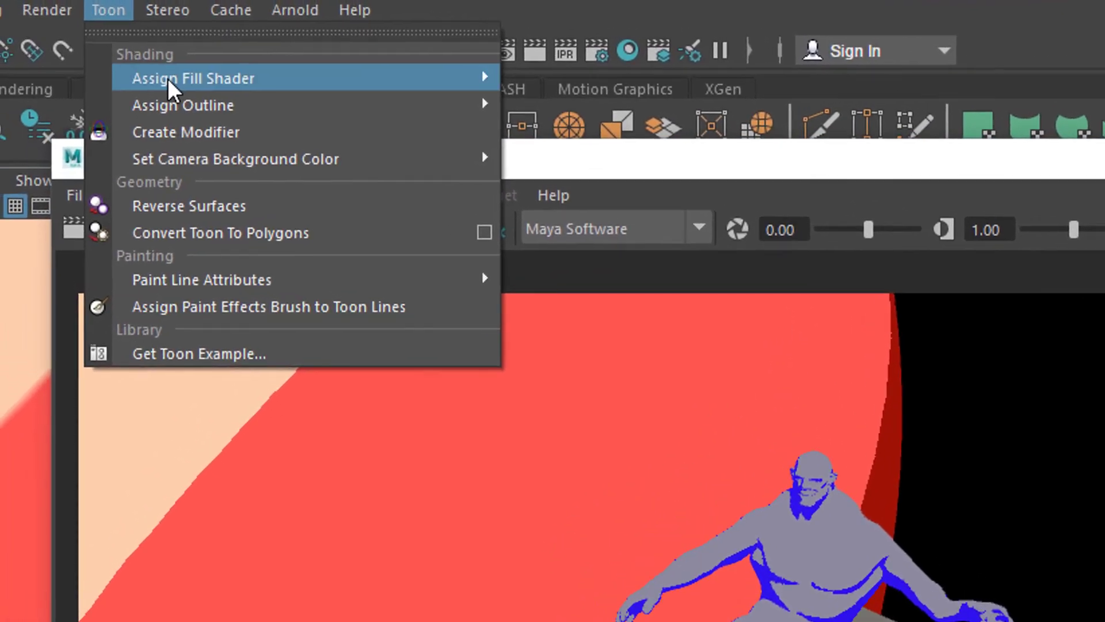
pyautogui.moveTo(181, 84)
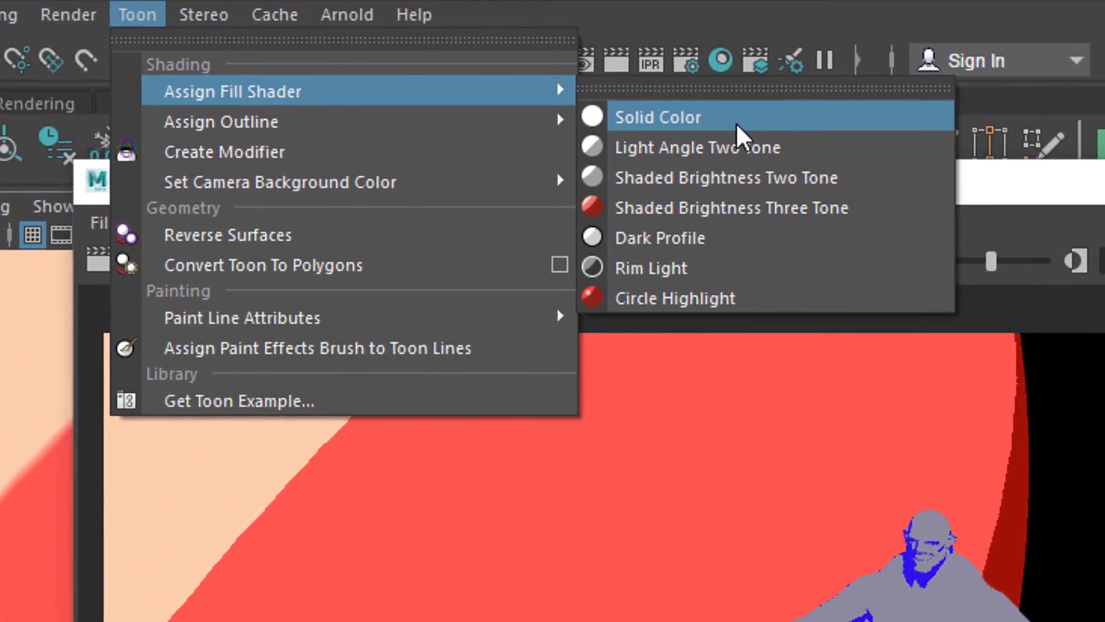